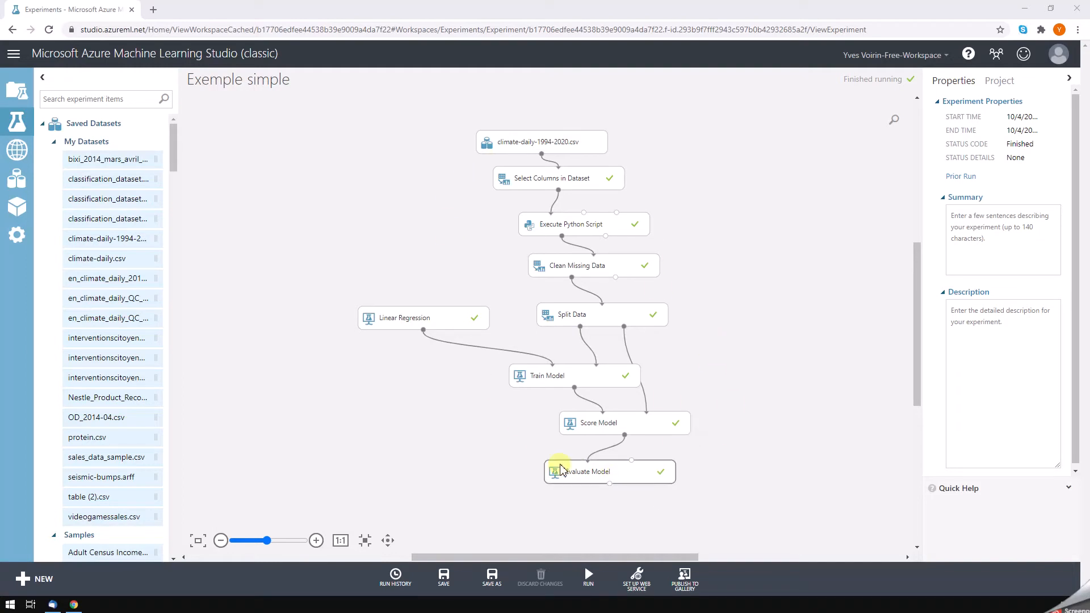
Set up a predictive web service from the trained "Exemple simple" experiment, using the recommended option
left_click(638, 575)
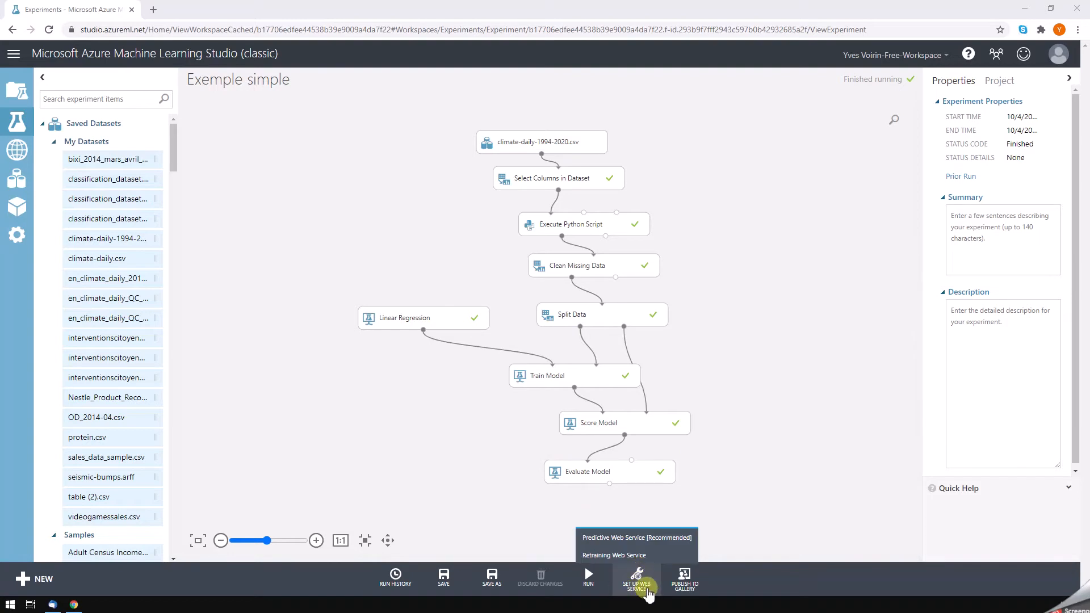
mouse_move(635, 576)
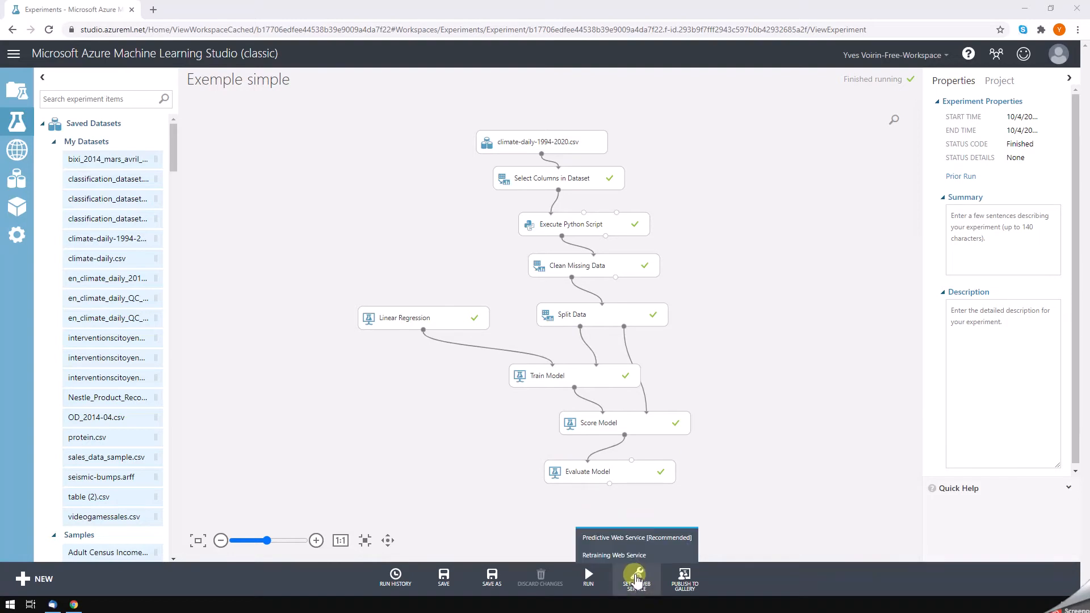
left_click(622, 539)
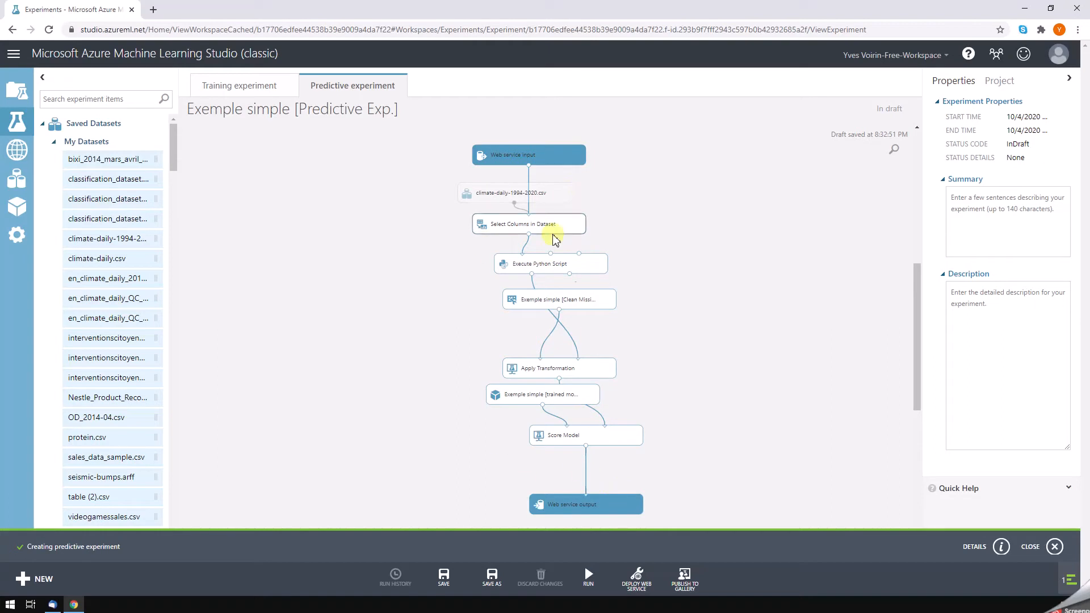
Try to deploy the web service, run the predictive experiment and dismiss the notification
left_click(637, 584)
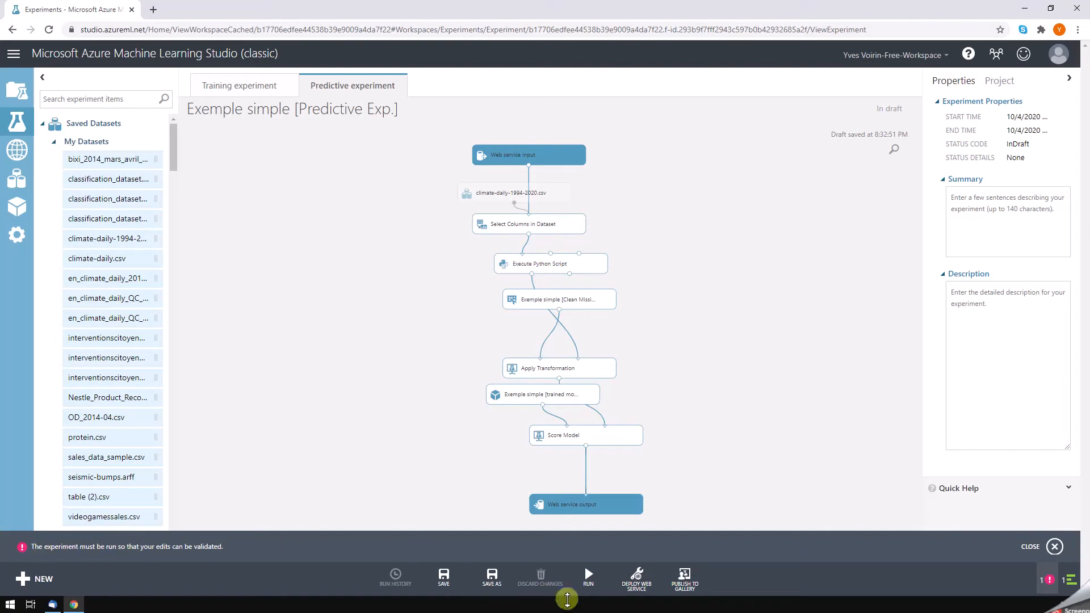
left_click(588, 578)
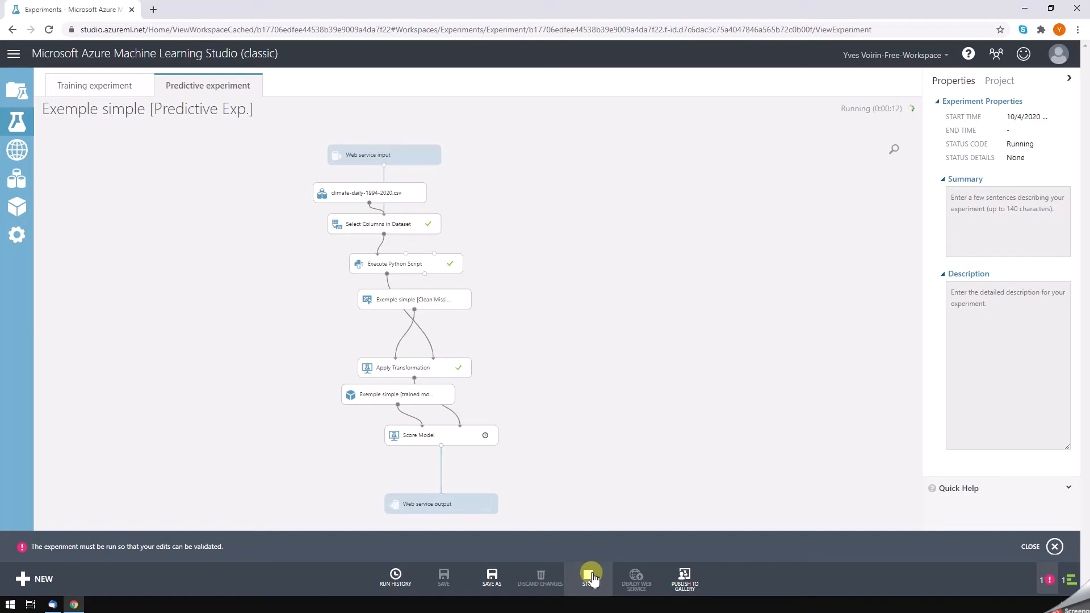
left_click(1054, 546)
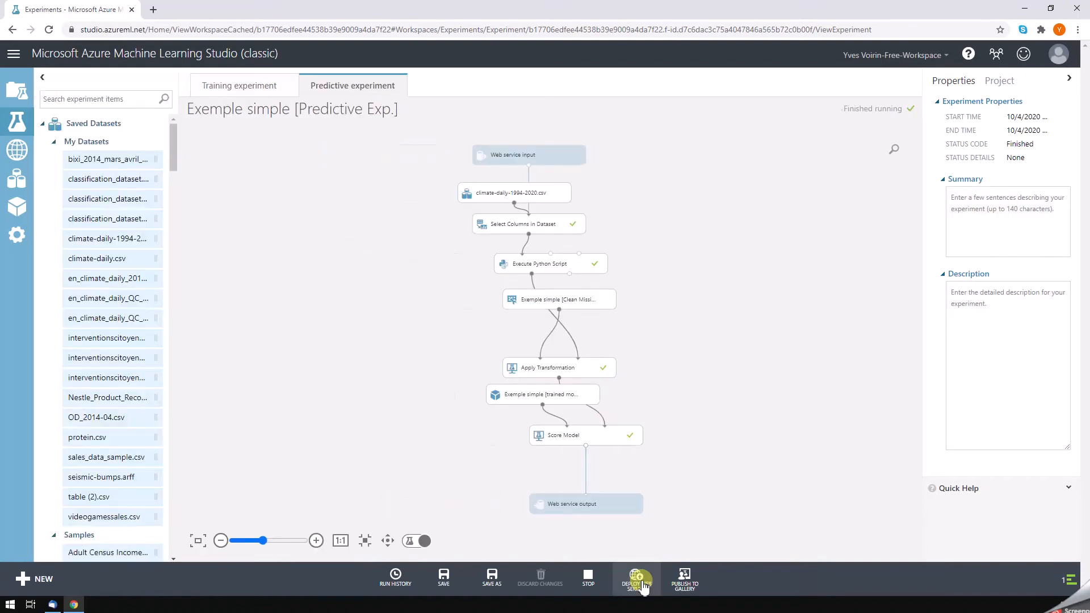
Move the climate-daily-1994-2020.csv dataset beside the web service input and add a second Select Columns in Dataset module below it
left_click_drag(478, 194, 391, 172)
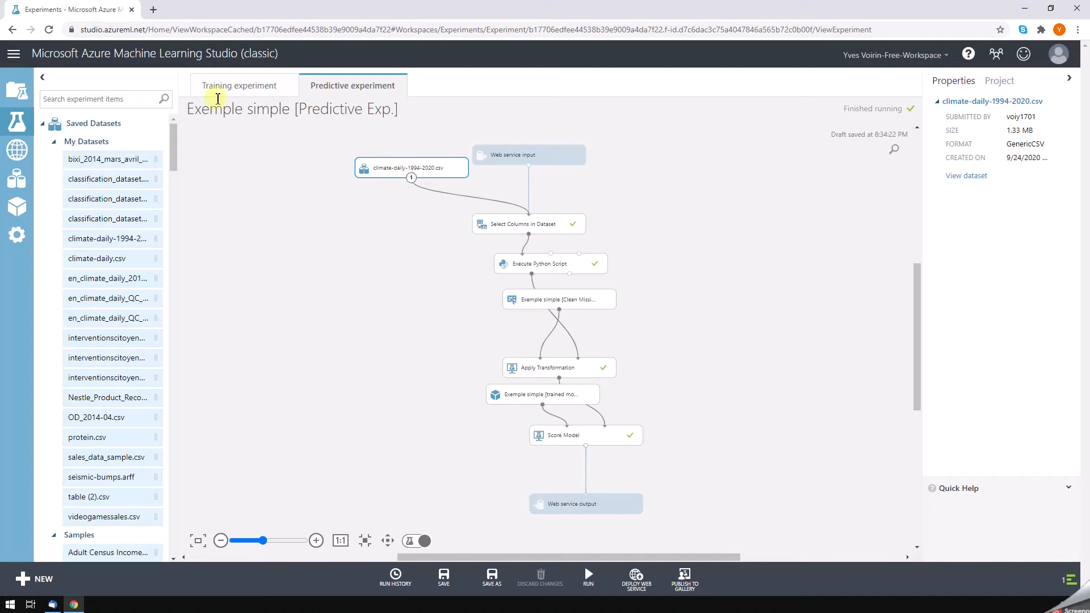
type("select")
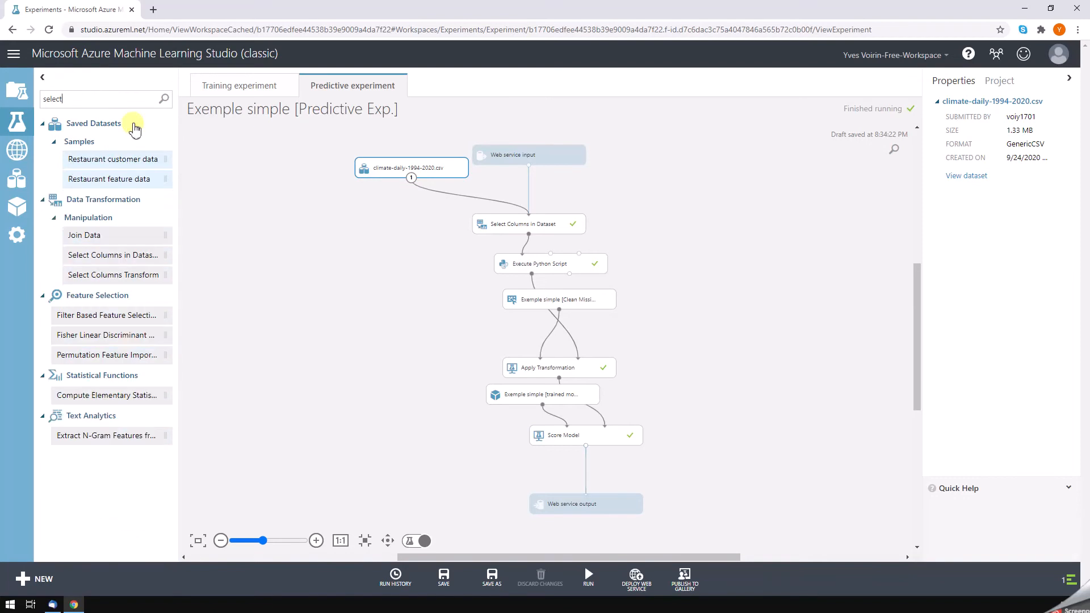
left_click_drag(99, 261, 384, 210)
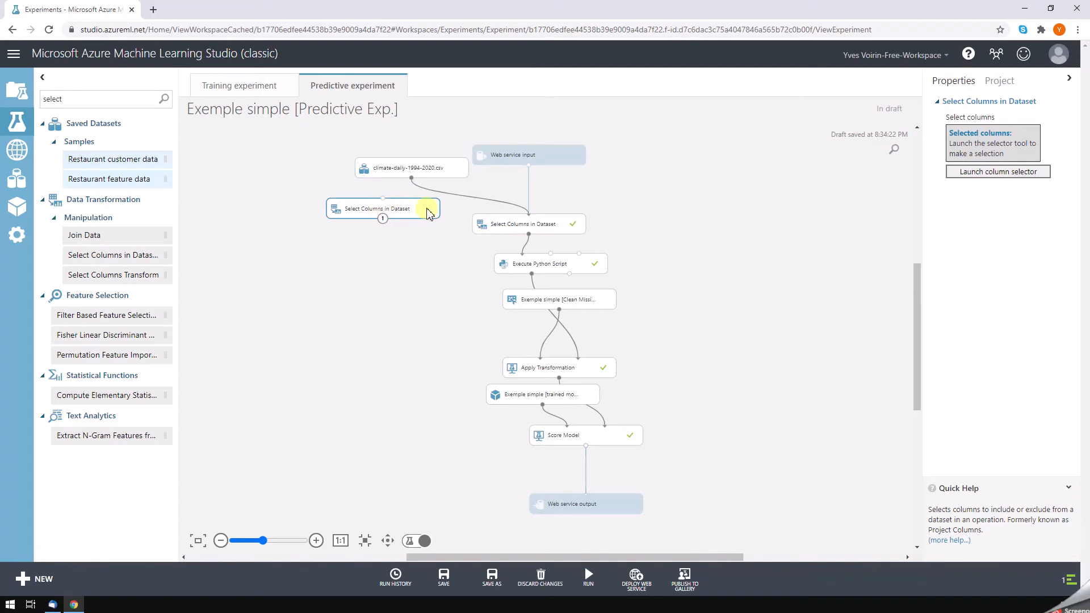
Replace the dataset's direct link to the original Select Columns module with a connection running through the new Select Columns module
left_click(454, 196)
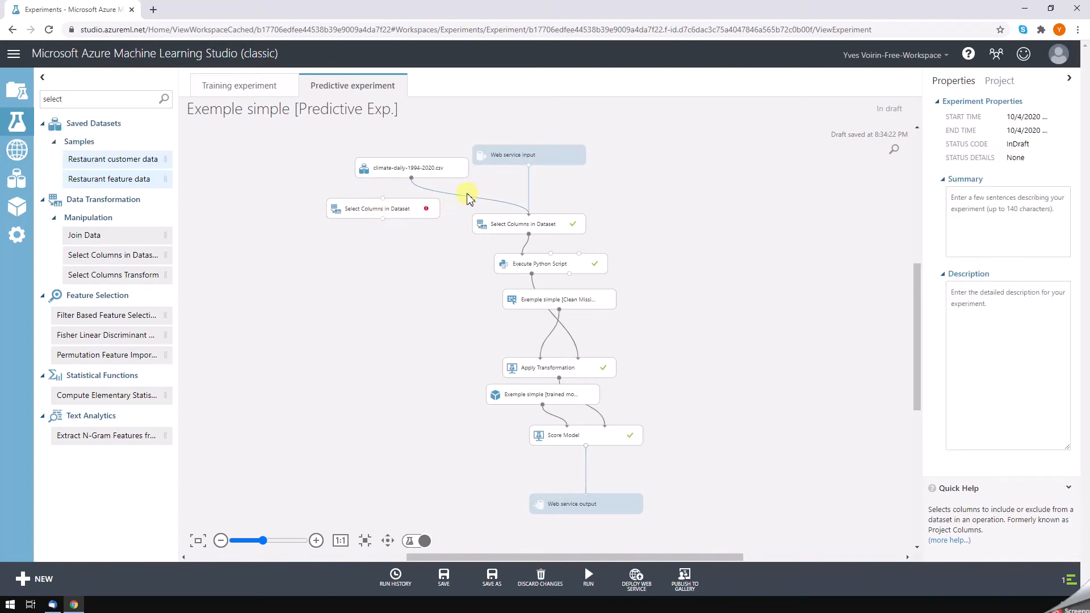
left_click(464, 201)
key("Delete")
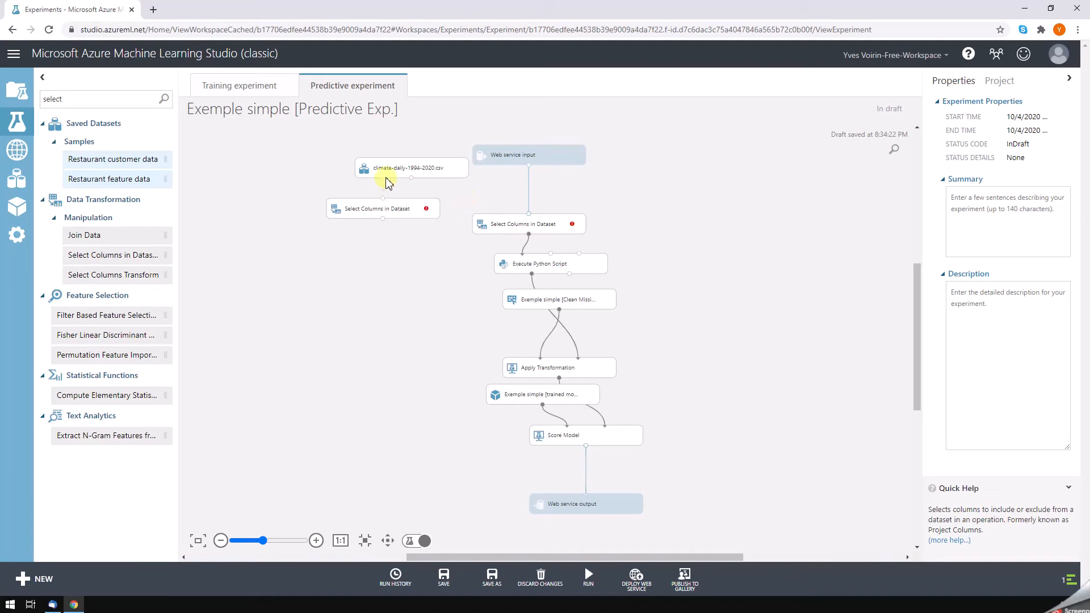
left_click_drag(411, 177, 528, 214)
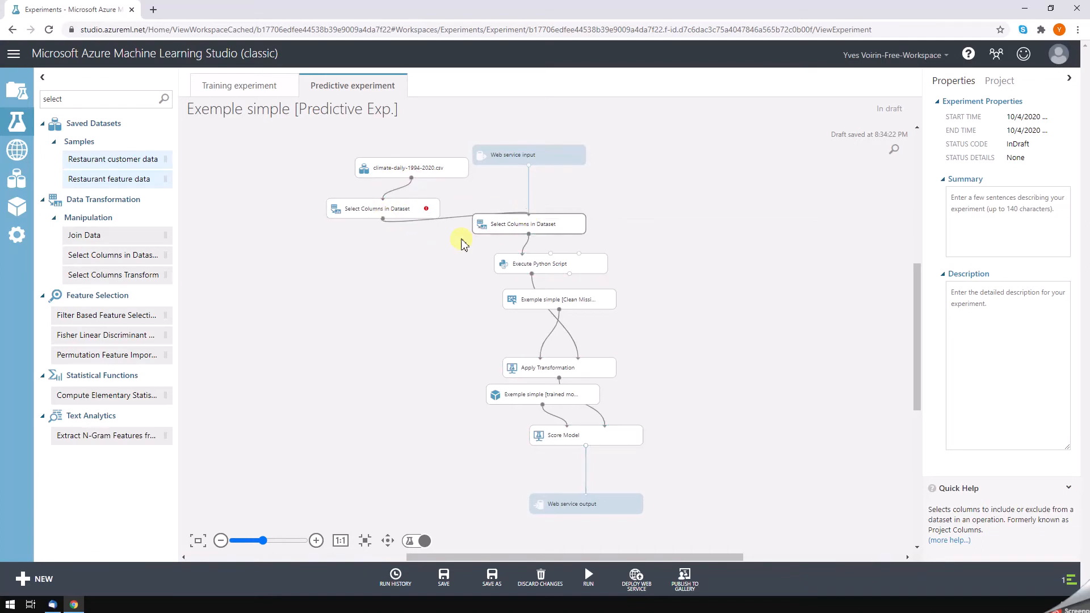
left_click_drag(413, 214, 451, 206)
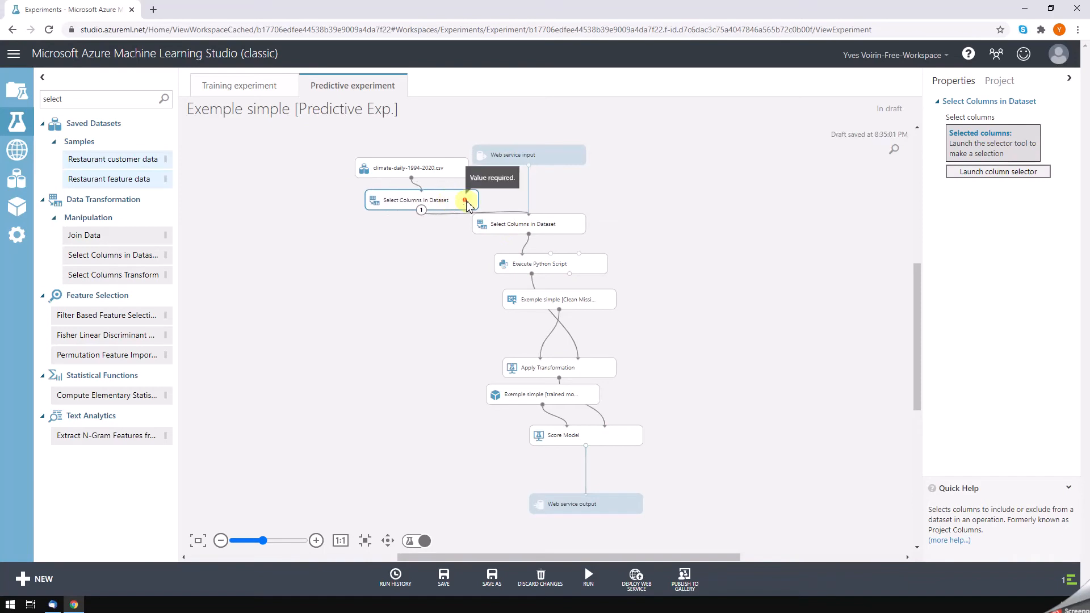
In the new module's column selector, mark x, y, STATION_NAME, CLIMATE_IDENTIFIER, LOCAL_YEAR, LOCAL_MONTH, LOCAL_DAY and MEAN_TEMPERATURE
left_click(450, 201)
left_click(1002, 173)
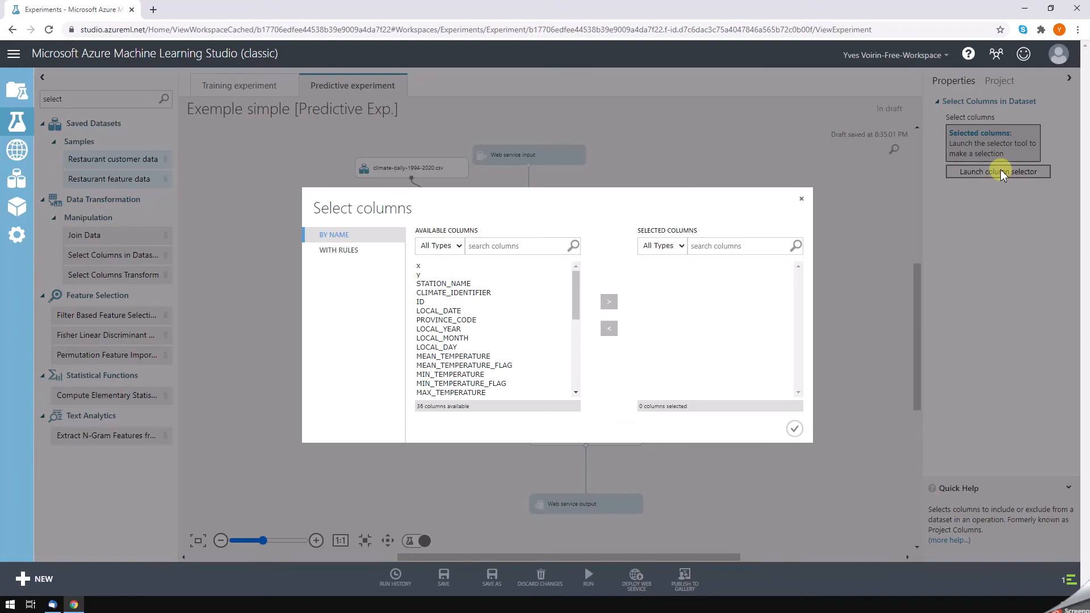
left_click(419, 267)
left_click(420, 275, "shift")
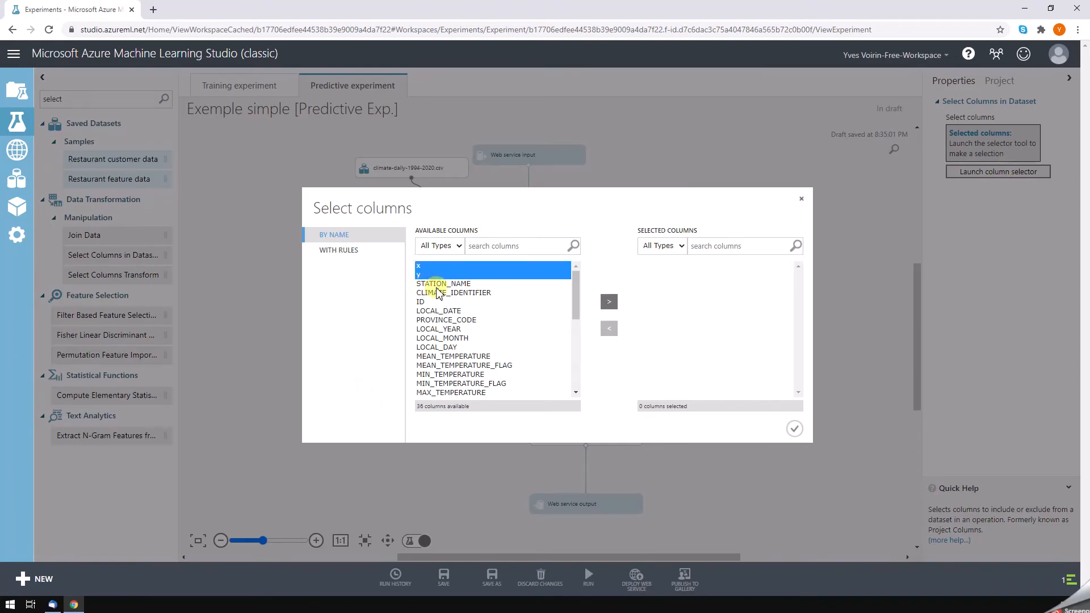
left_click(433, 286, "shift")
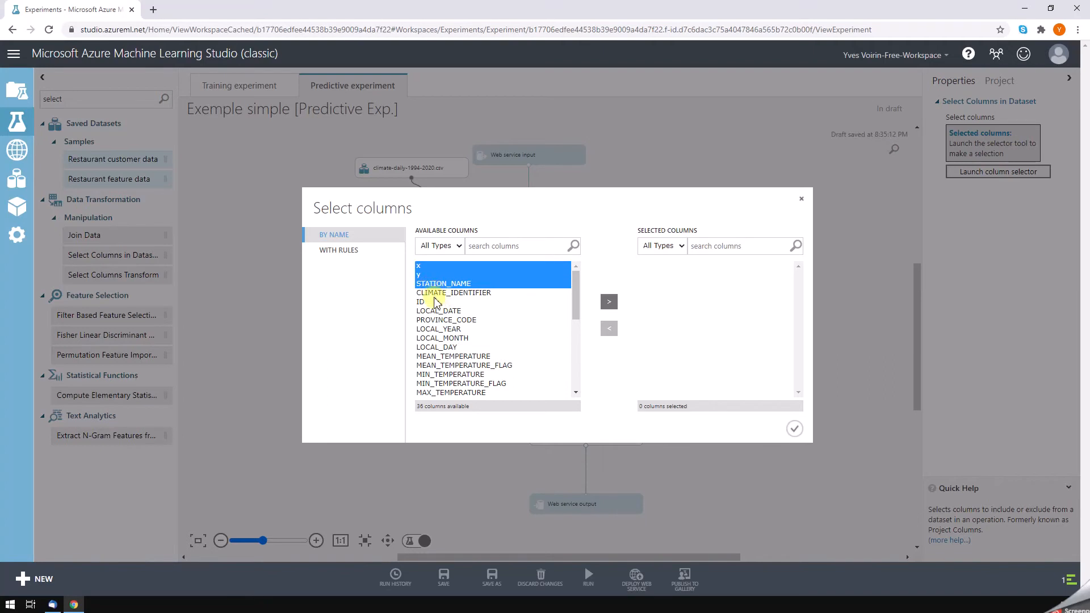
left_click(438, 293, "ctrl")
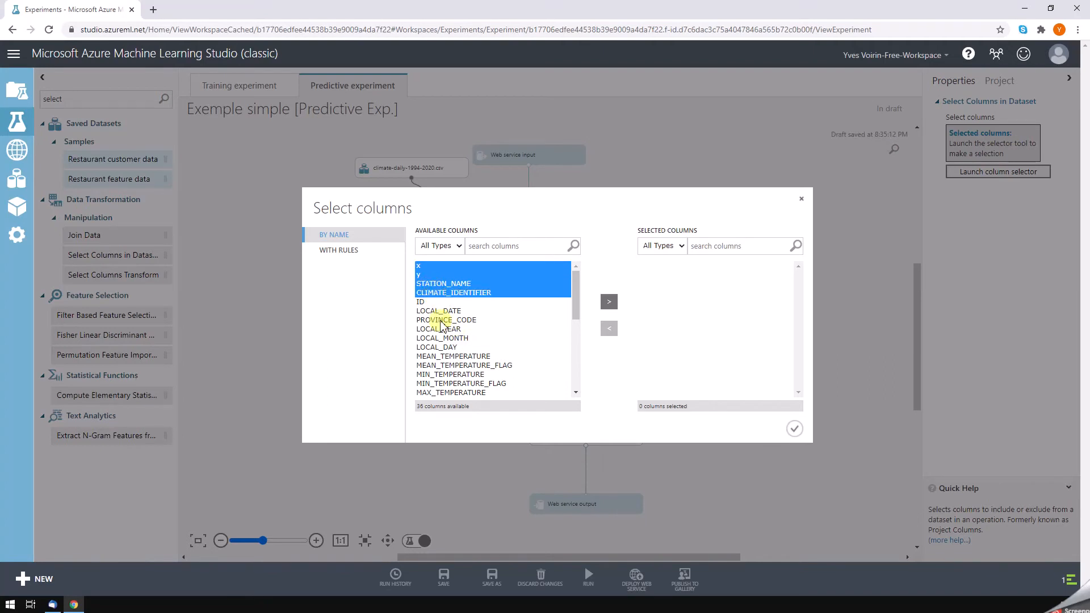
left_click(440, 329, "ctrl")
left_click(441, 338, "ctrl")
left_click(443, 348, "ctrl")
left_click(449, 357, "ctrl")
Also mark TOTAL_PRECIPITATION, DIRECTION_MAX_GUST and SPEED_MAX_GUST, and apply all marked columns as the new module's selection
scroll(480, 373, "down", 1)
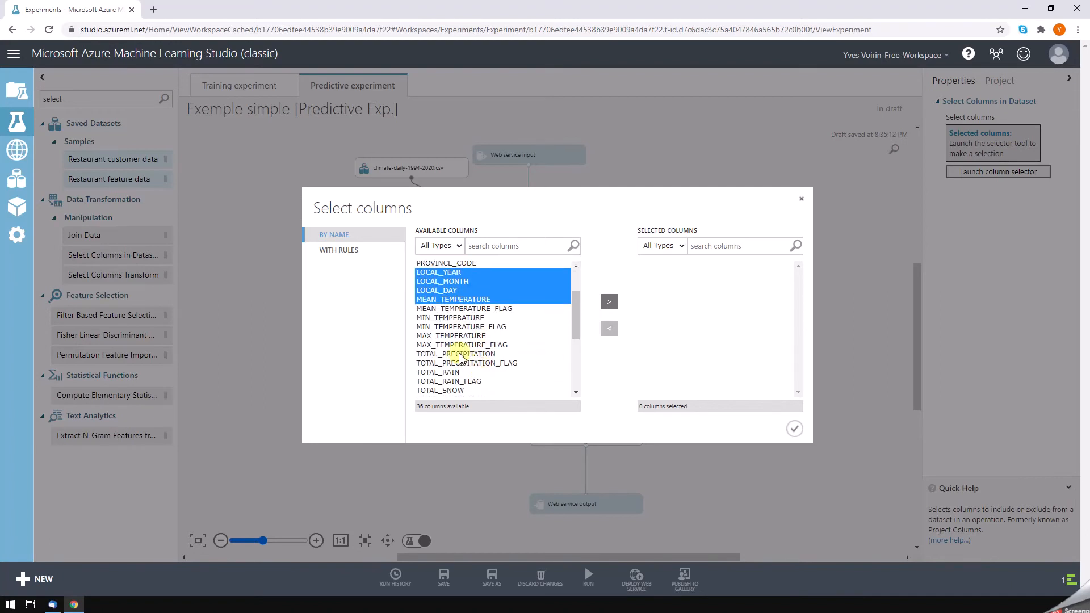
left_click(458, 353, "ctrl")
key("ctrl+minus")
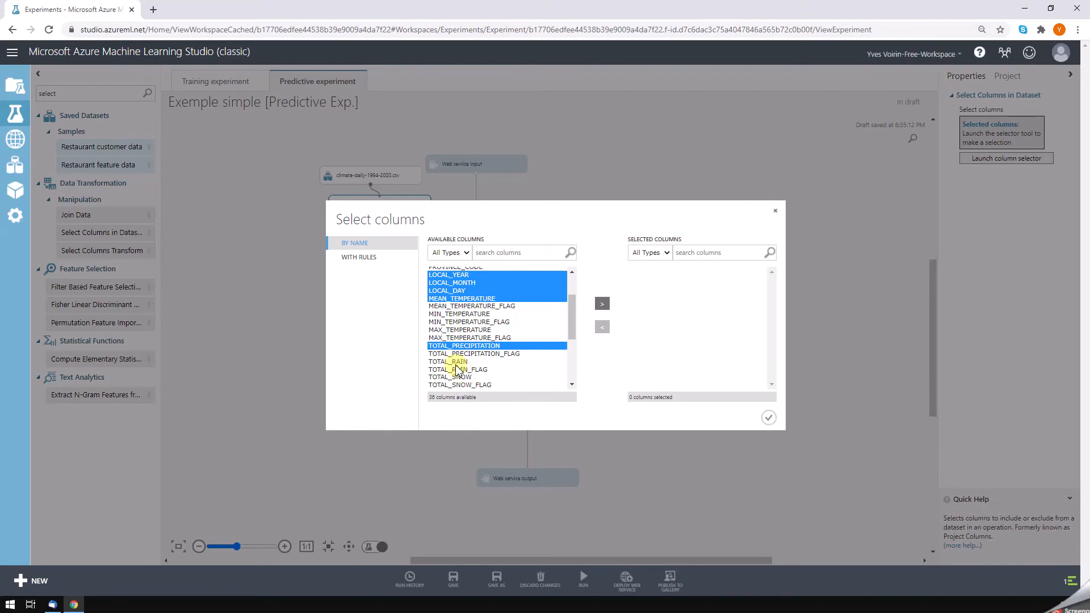
scroll(454, 379, "down", 1)
scroll(454, 379, "down", 1)
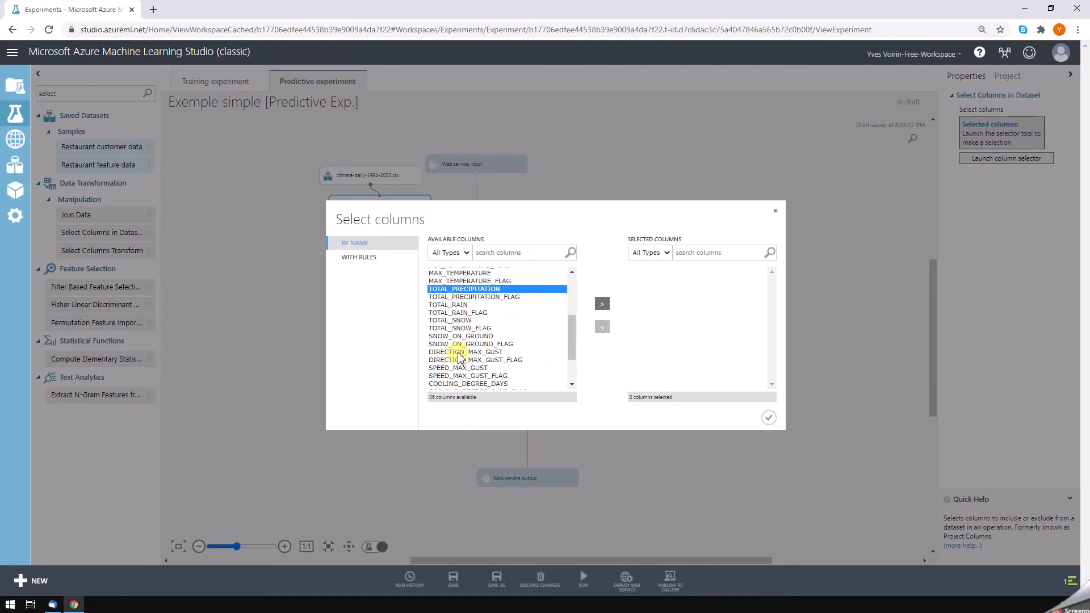
left_click(455, 353, "ctrl")
left_click(454, 368, "ctrl")
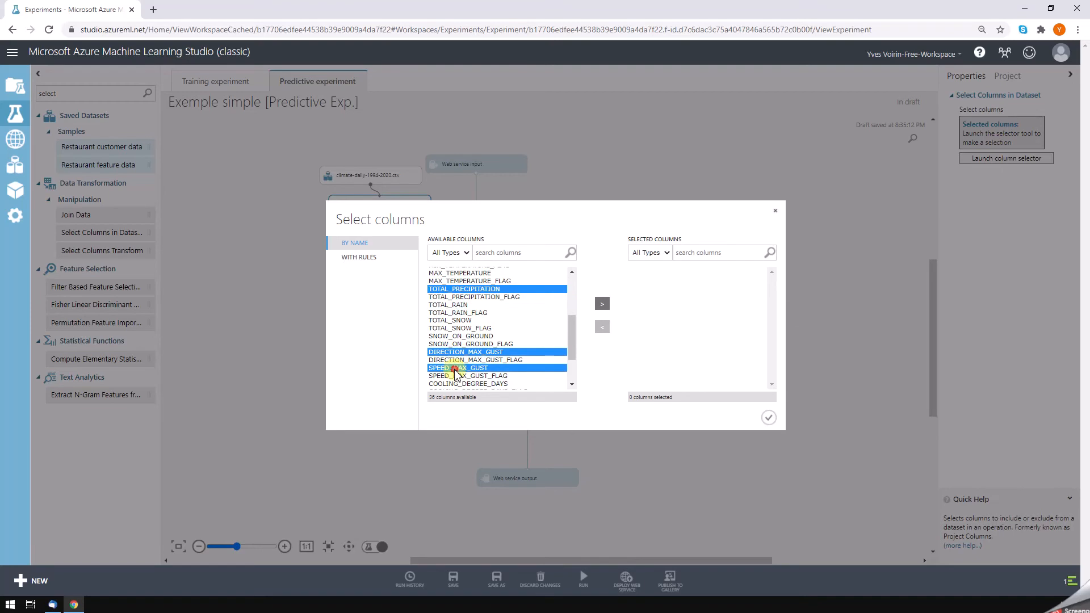
scroll(480, 344, "up", 3)
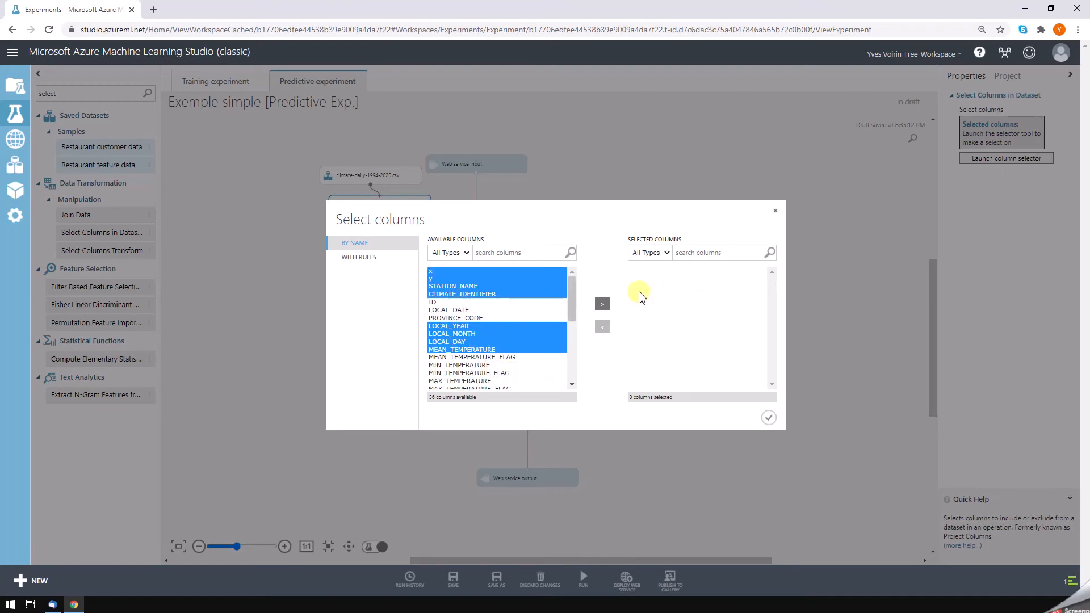
left_click(602, 303)
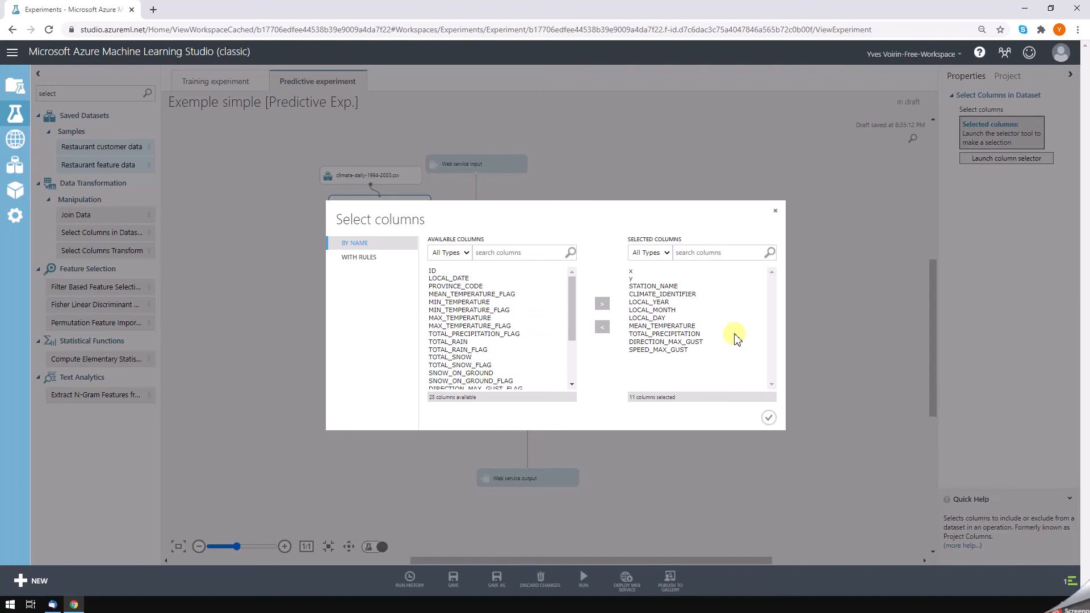
left_click(768, 419)
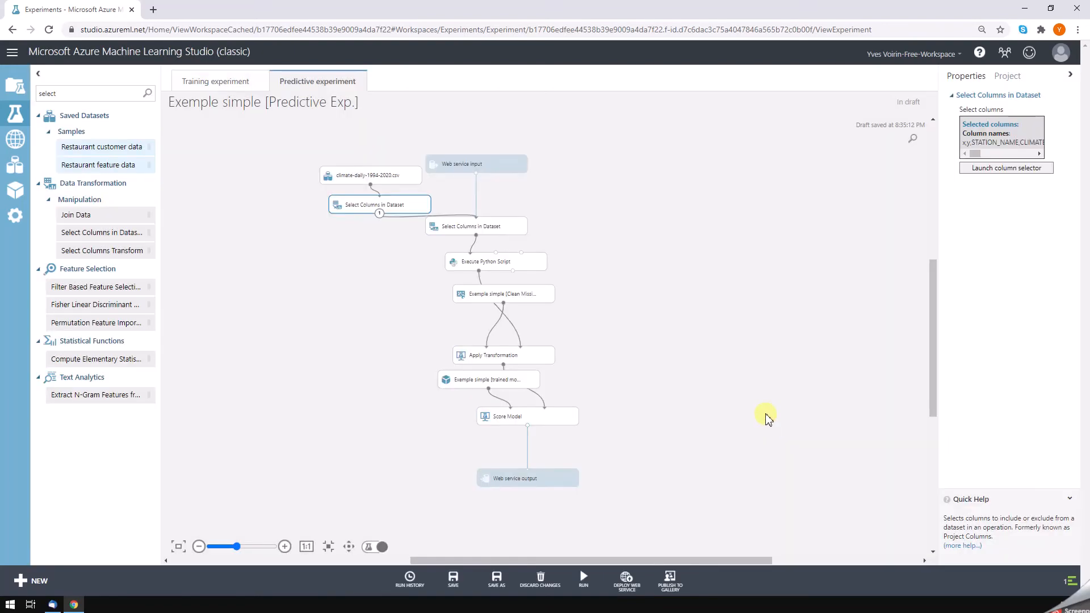
Review which column names the original Select Columns in Dataset module includes
left_click(486, 229)
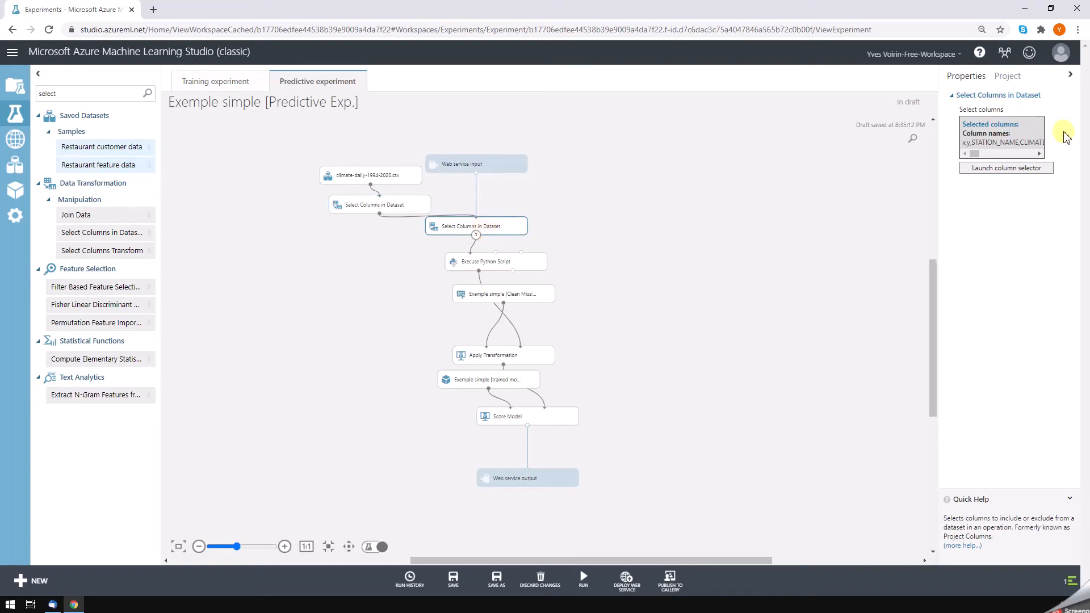
left_click(1013, 168)
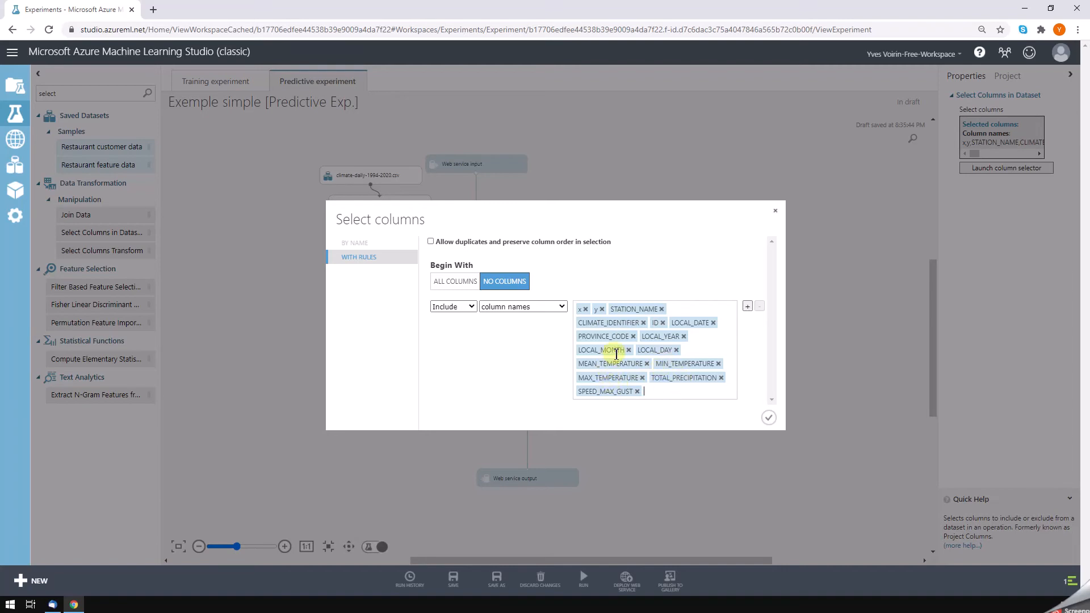
left_click(774, 212)
Add MAX_TEMPERATURE, MIN_TEMPERATURE and PROVINCE_CODE to the new Select Columns module's selected columns
left_click(388, 210)
left_click(1002, 171)
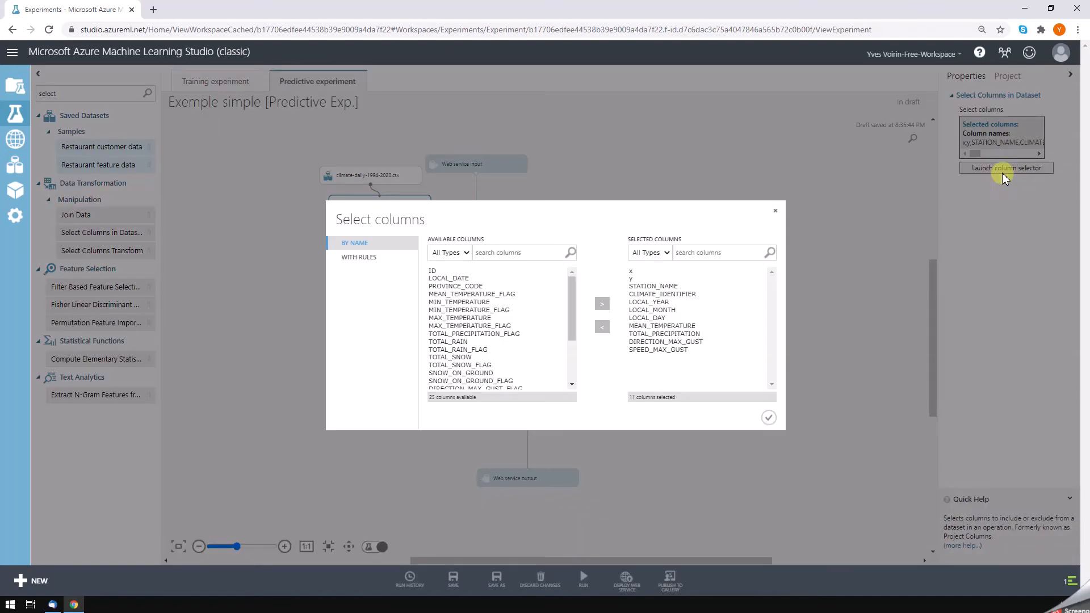
left_click(468, 318)
left_click(602, 304)
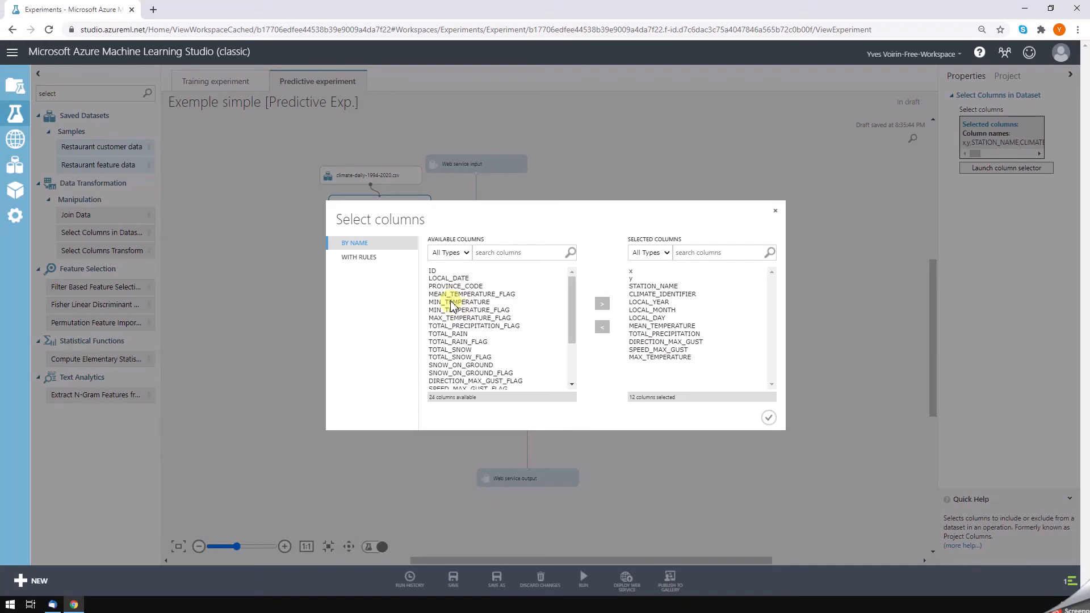
left_click(454, 303)
left_click(602, 302)
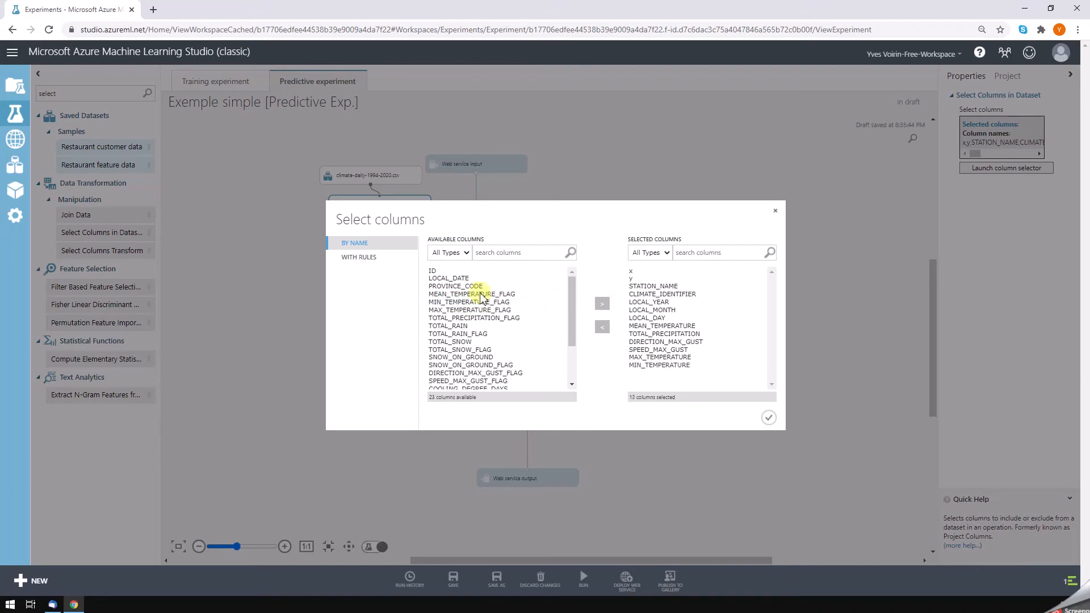
left_click(460, 286)
left_click(602, 303)
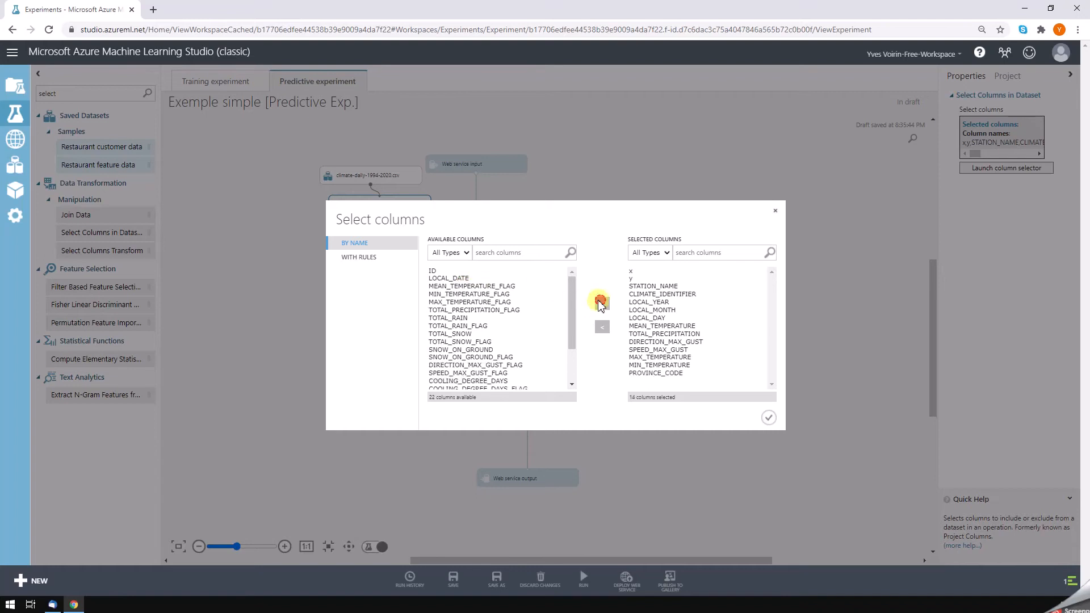
scroll(492, 325, "down", 2)
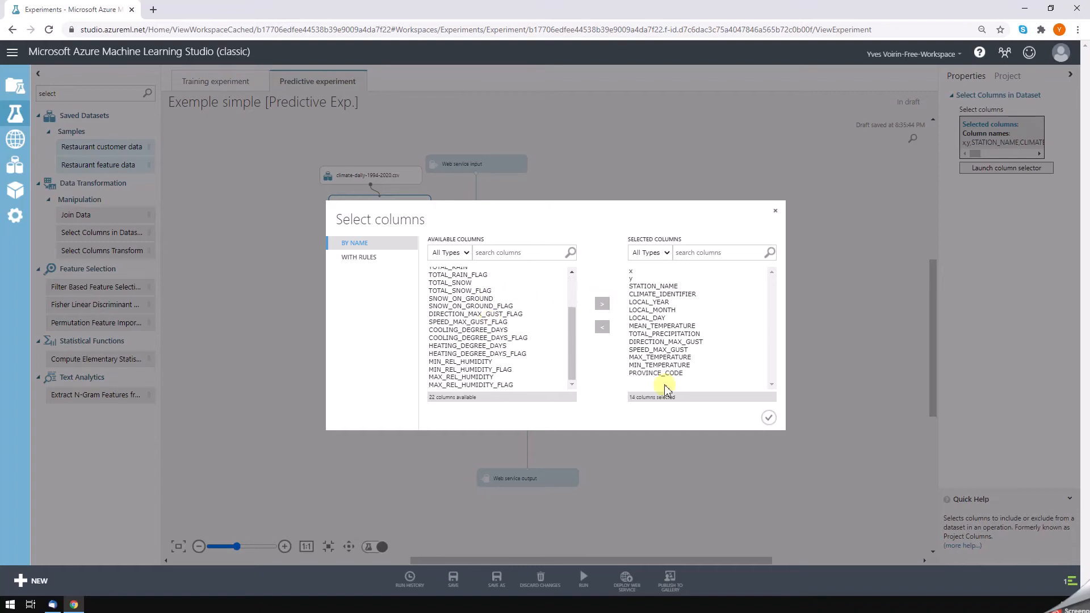
left_click(769, 418)
Compare the column lists of the two Select Columns in Dataset modules to find columns missing from the new one
left_click(481, 222)
left_click(1016, 168)
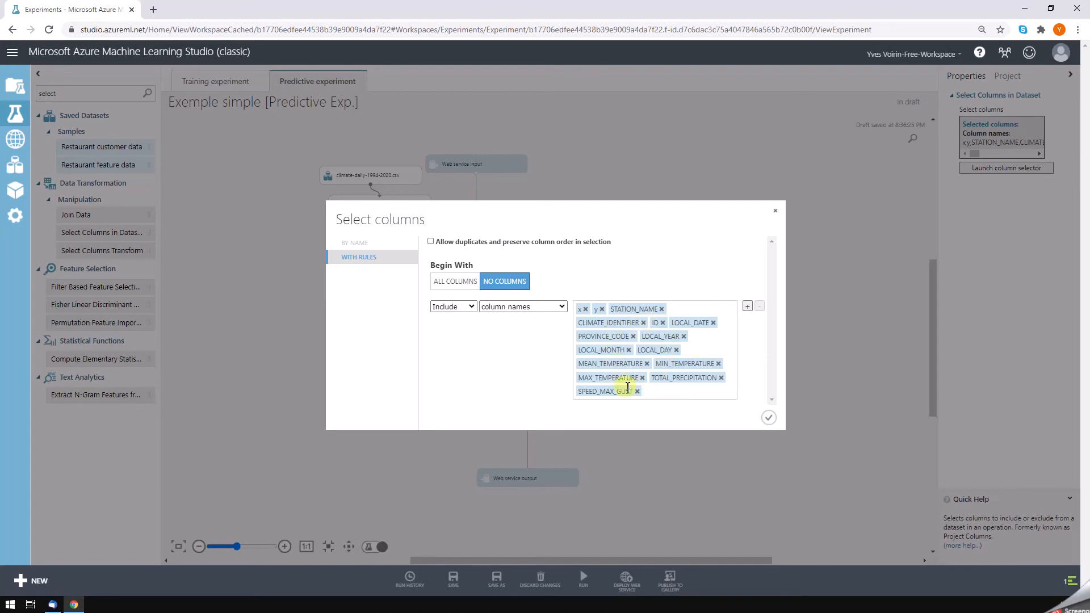
left_click(769, 418)
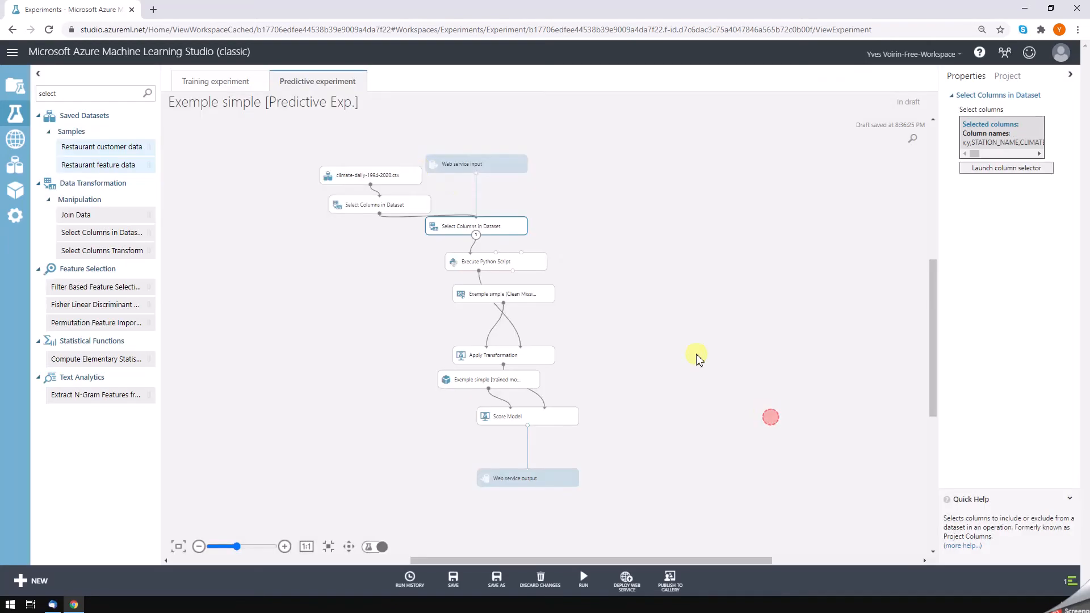
left_click(400, 206)
left_click(1021, 169)
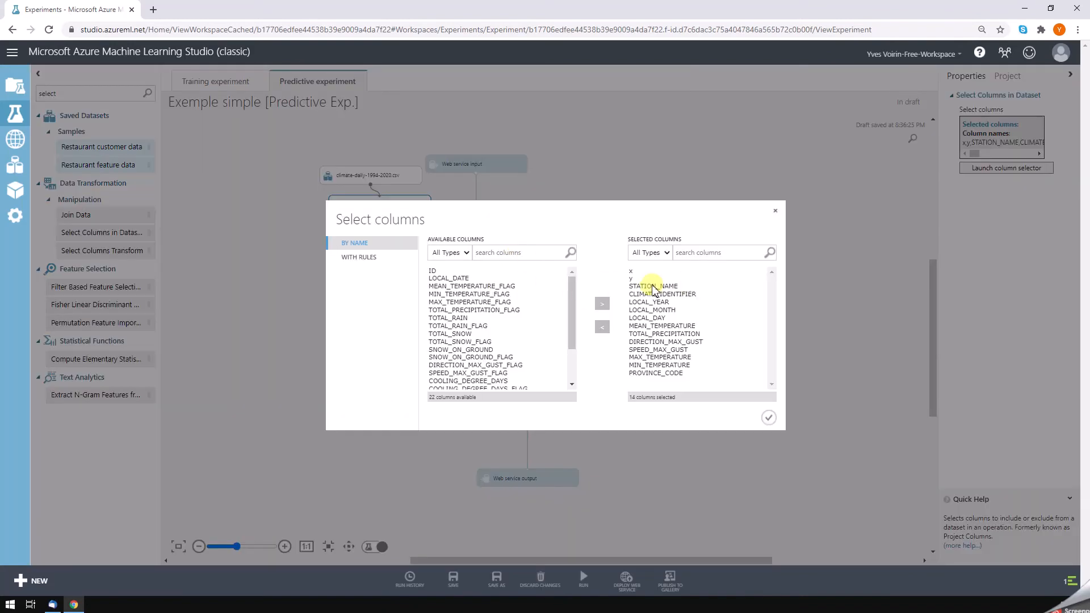
left_click(768, 418)
left_click(514, 227)
left_click(1016, 167)
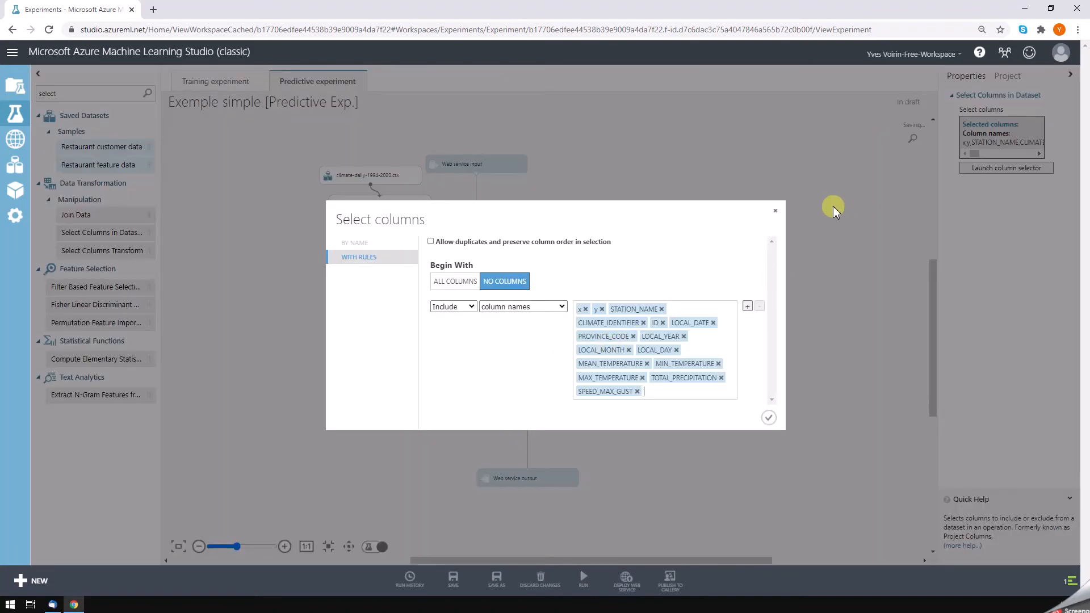
left_click(774, 211)
Add LOCAL_DATE to the new Select Columns in Dataset module's selected columns and run the predictive experiment
left_click(390, 203)
left_click(1008, 166)
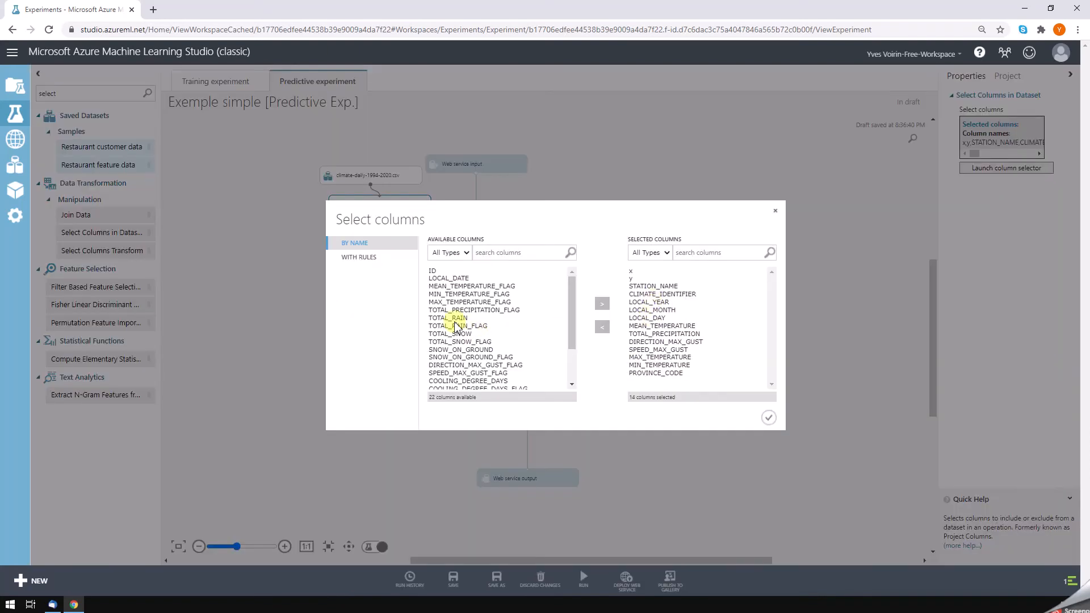
left_click(443, 279)
left_click(602, 304)
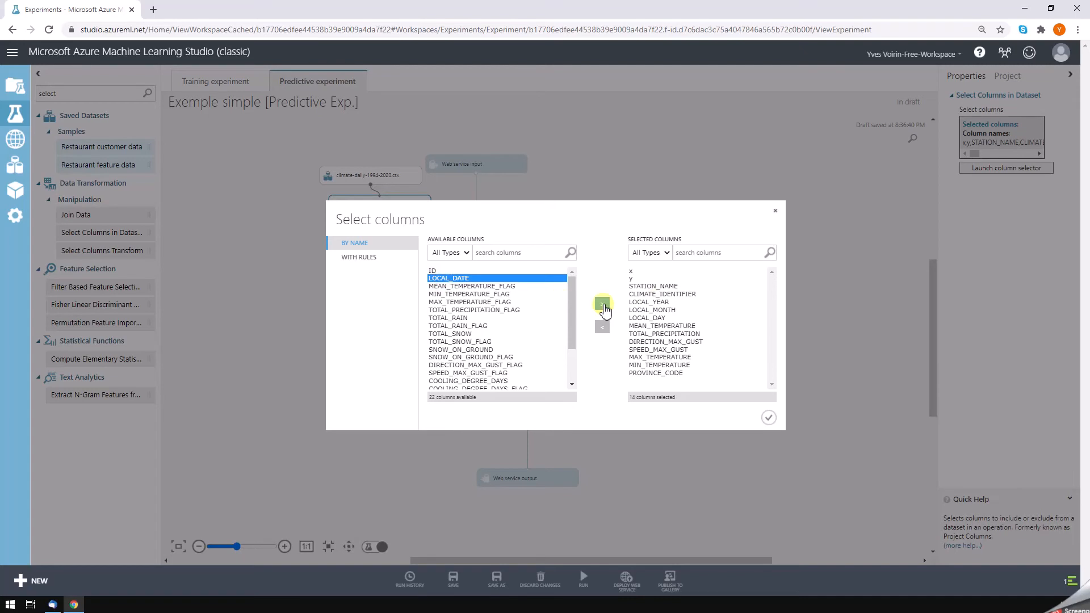
scroll(457, 329, "down", 2)
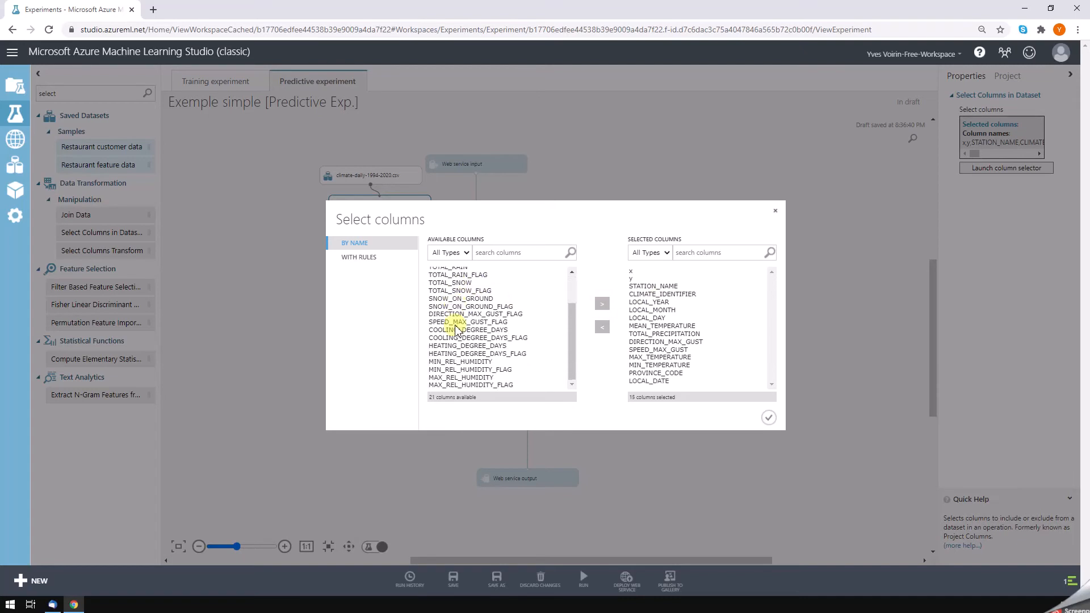
scroll(457, 329, "up", 2)
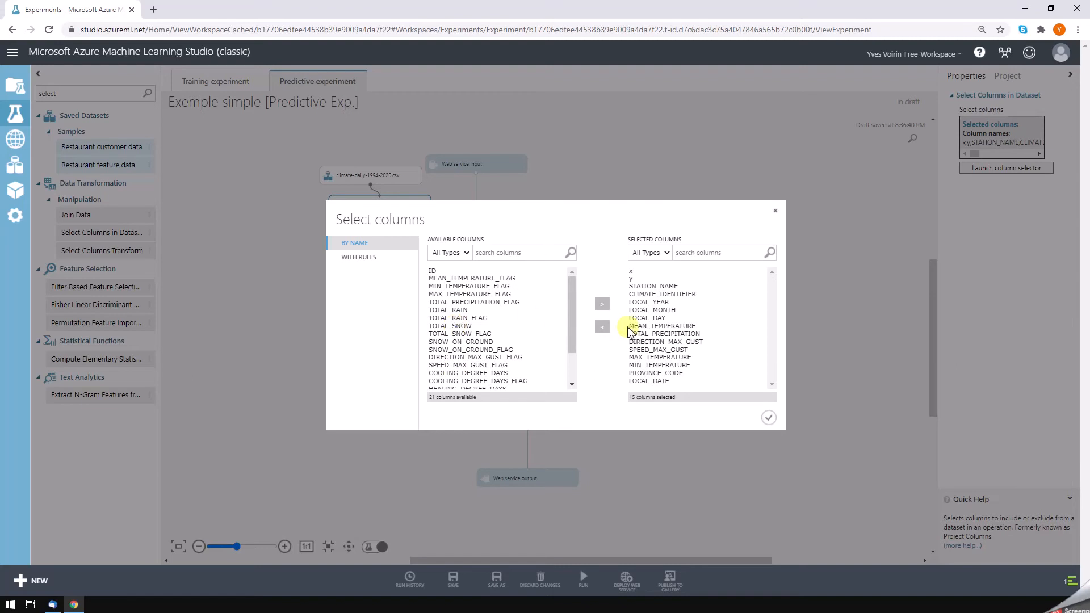
left_click(769, 420)
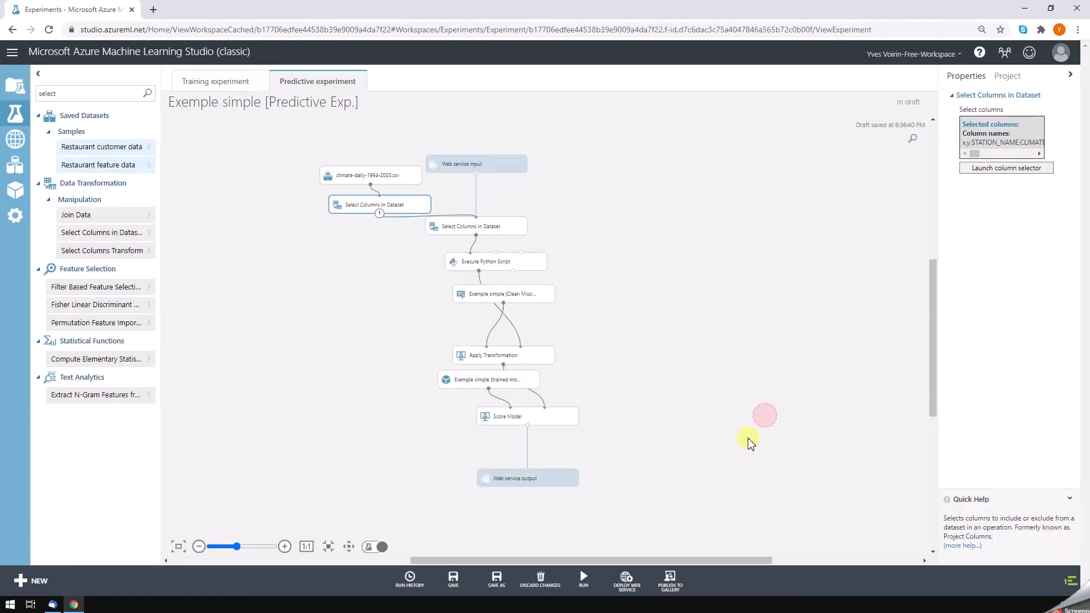
left_click(585, 587)
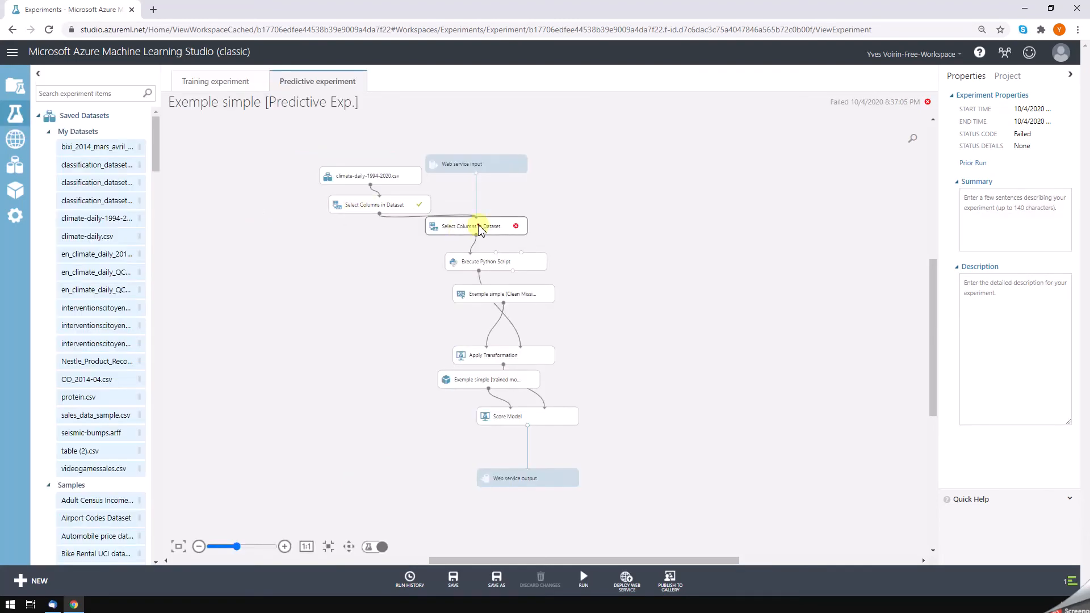
Check the original Select Columns module's status details and add ID to the new module's selected columns
left_click(479, 229)
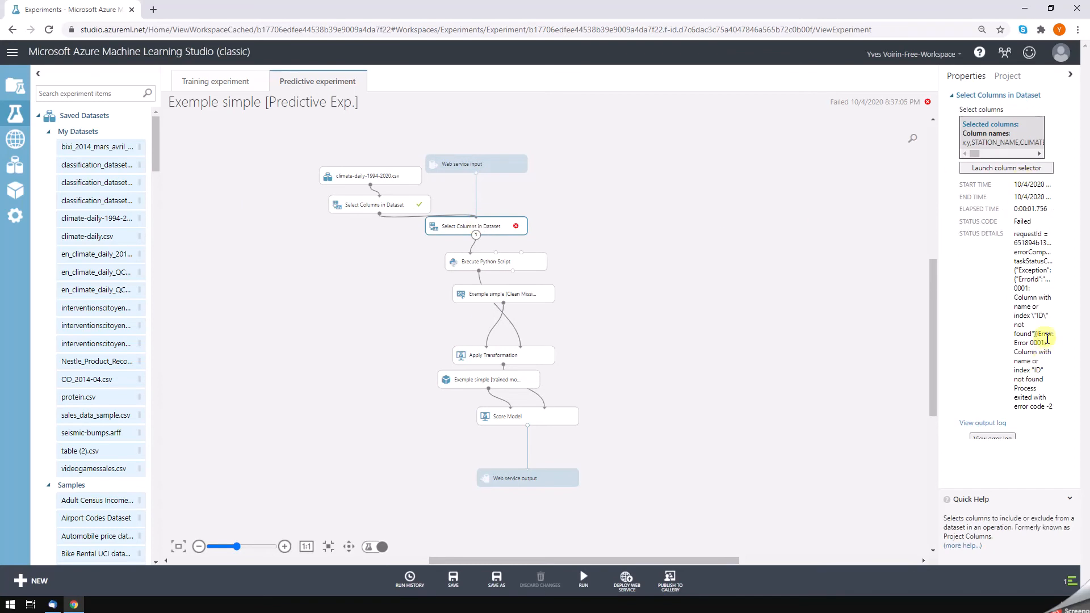
left_click(396, 211)
left_click(1015, 168)
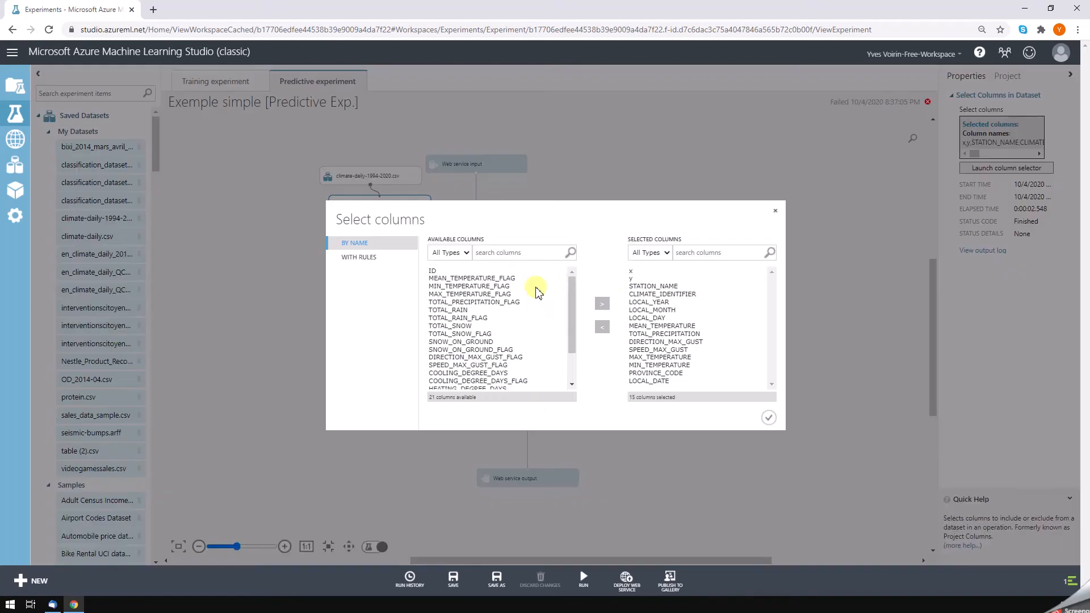
left_click(433, 271)
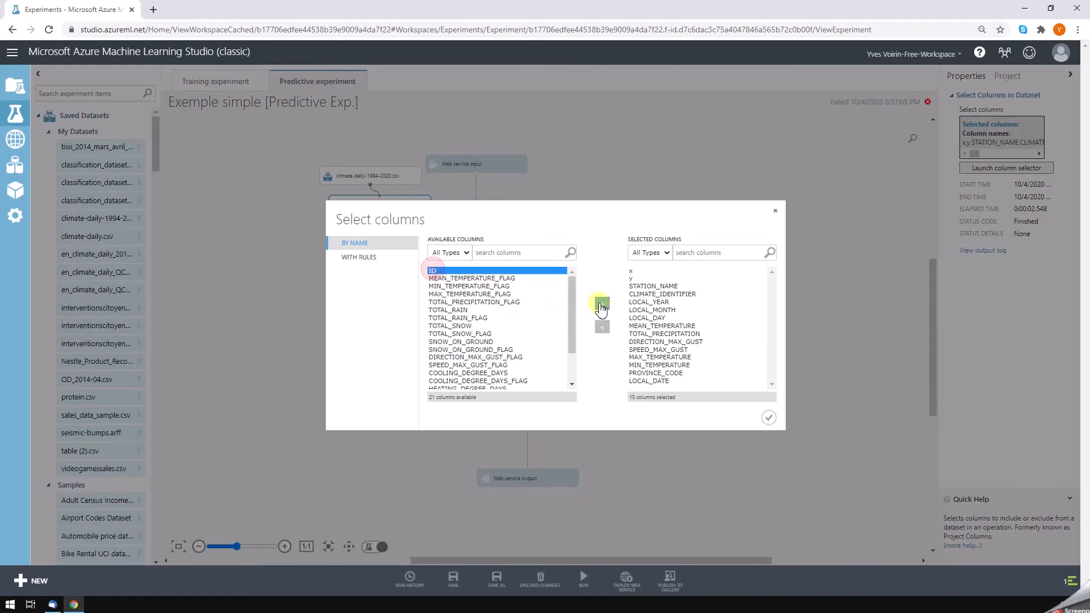
left_click(602, 303)
left_click(768, 417)
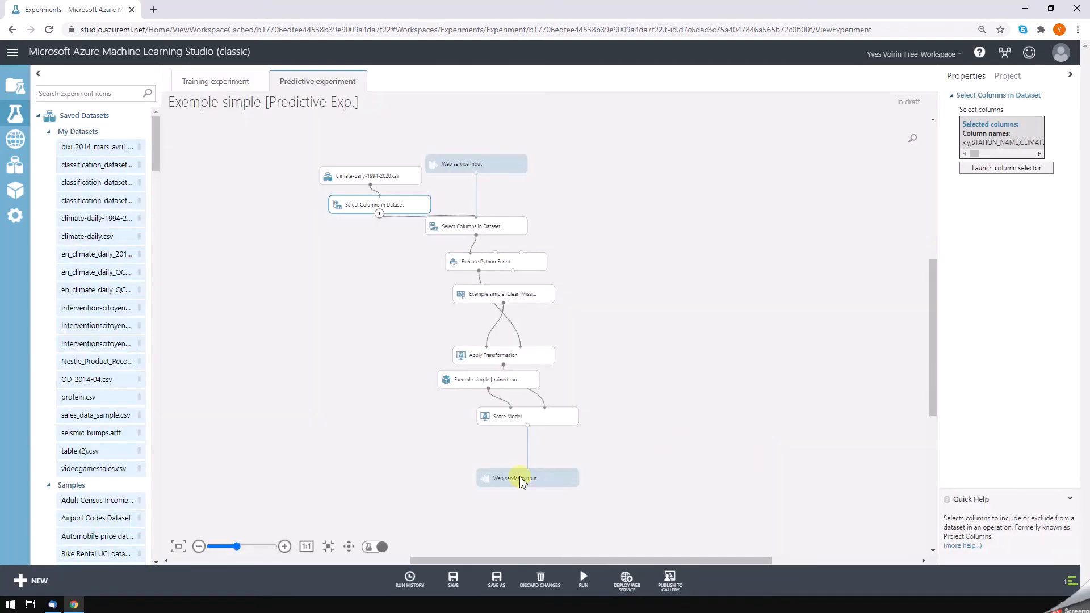
Run the predictive experiment again and deploy it as a web service
left_click(575, 582)
left_click(573, 542)
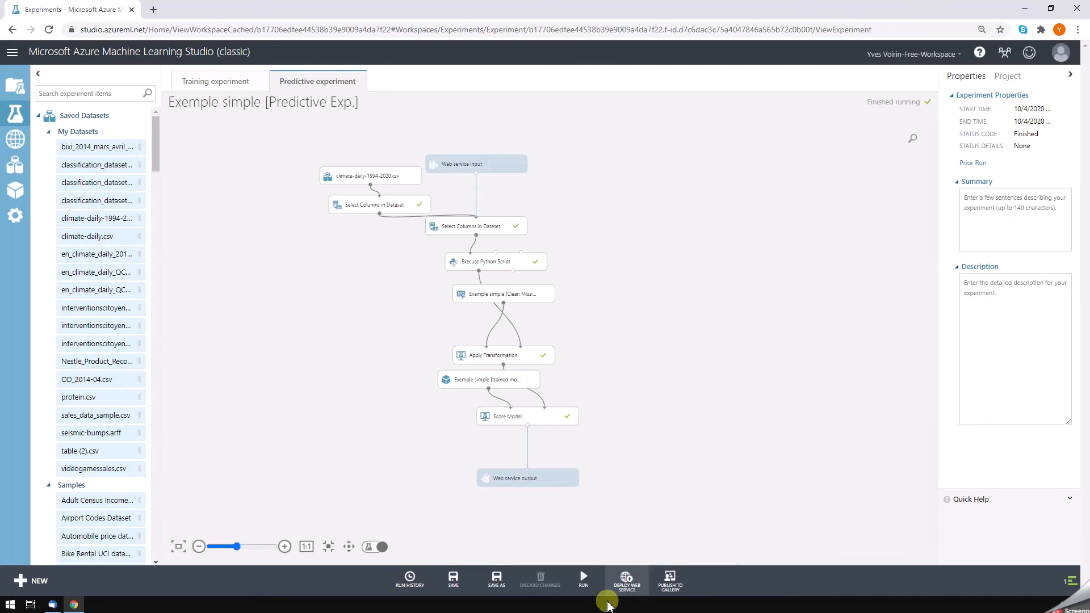
left_click(625, 581)
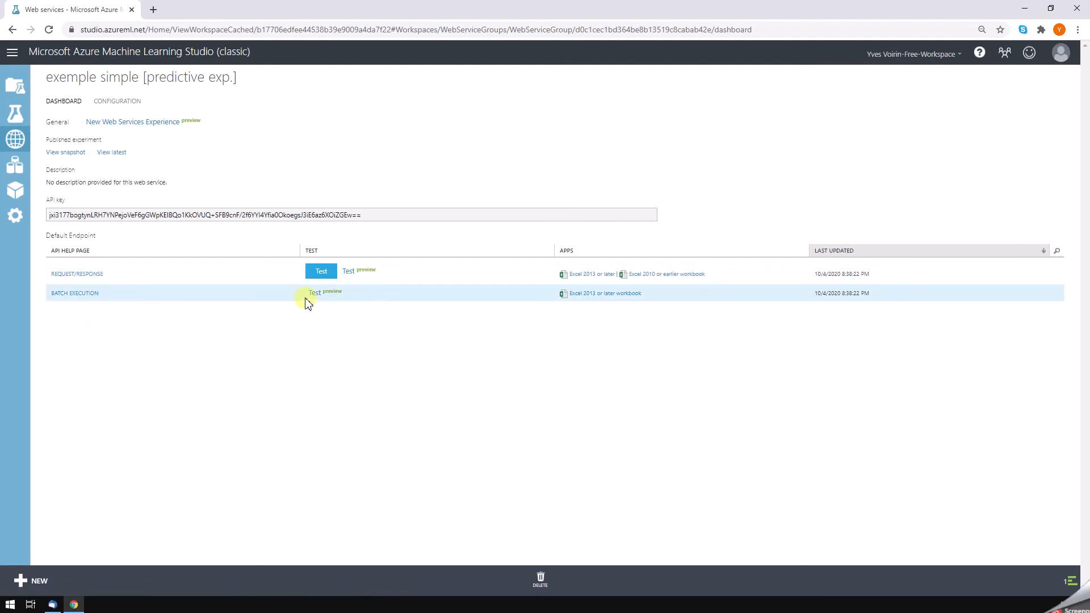
Examine which input fields the deployed web service's Request/Response test form asks for
left_click(324, 274)
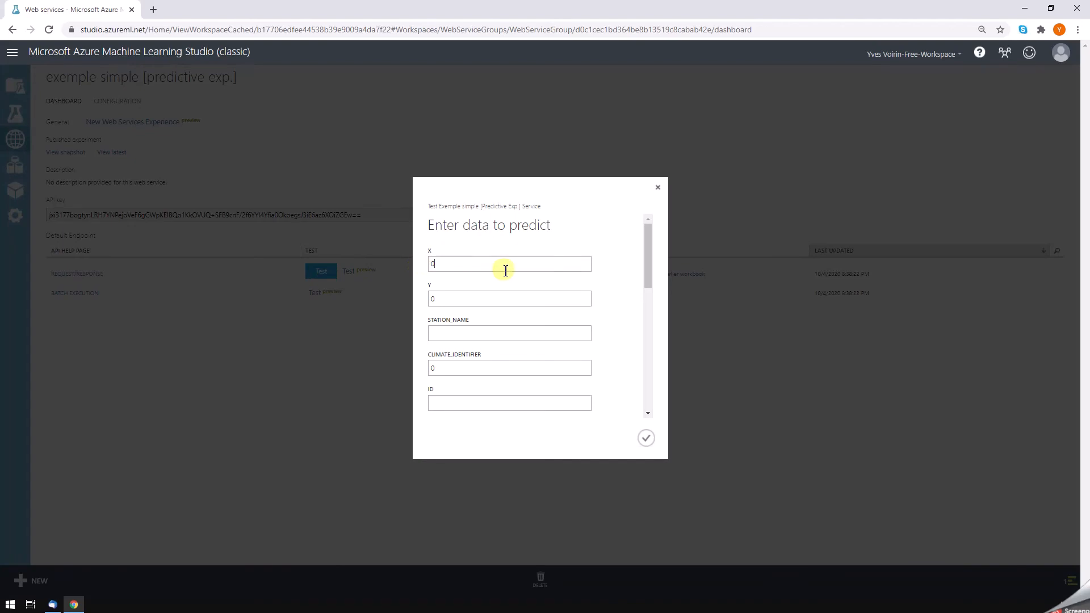
scroll(504, 269, "down", 5)
scroll(505, 270, "down", 2)
scroll(504, 273, "up", 8)
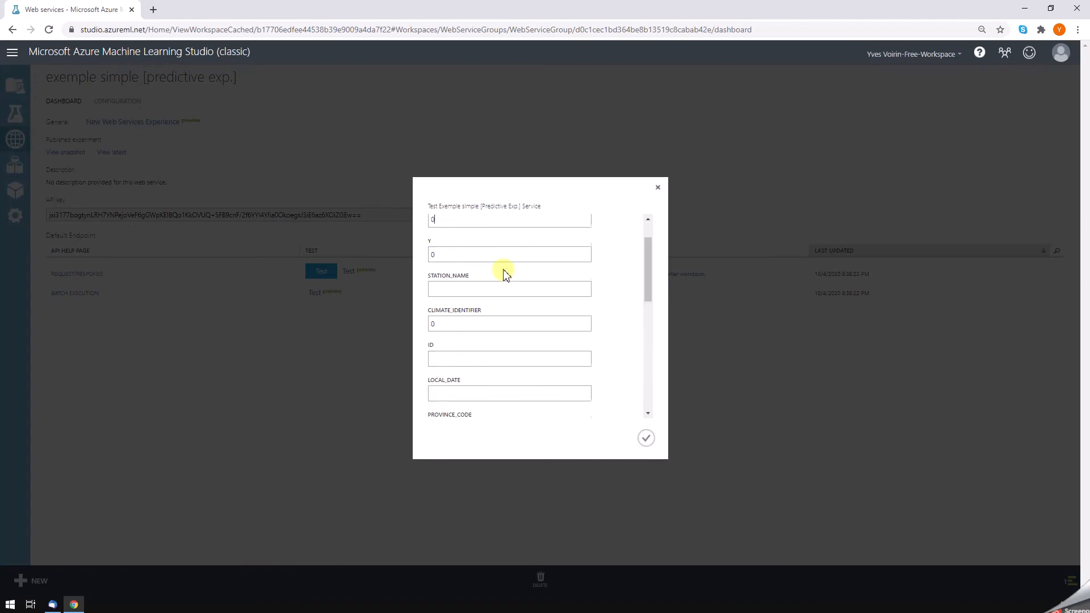
left_click(466, 260)
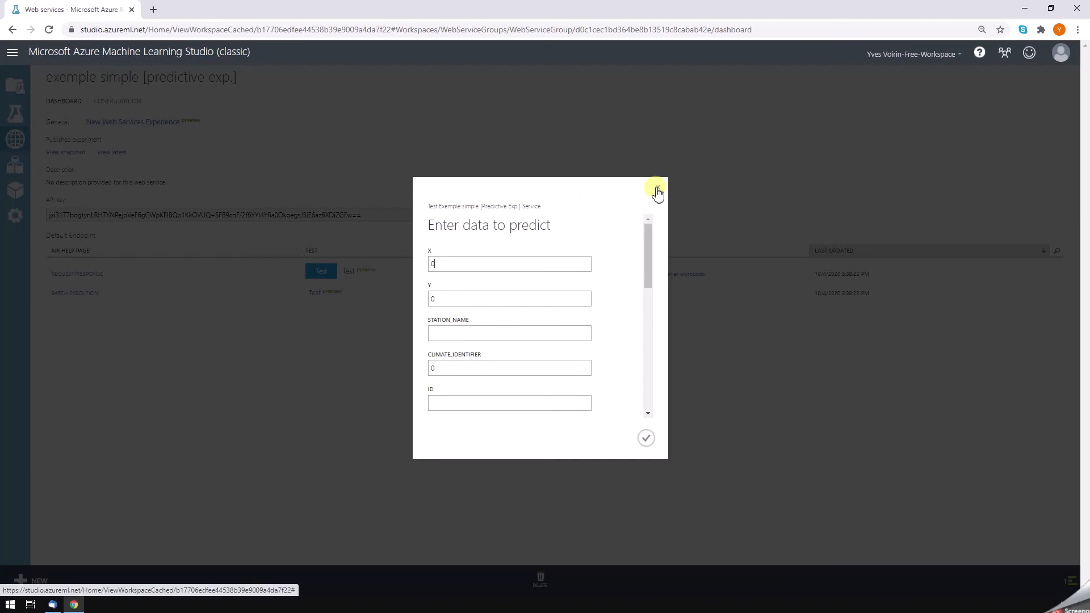
scroll(511, 263, "down", 2)
scroll(510, 263, "down", 4)
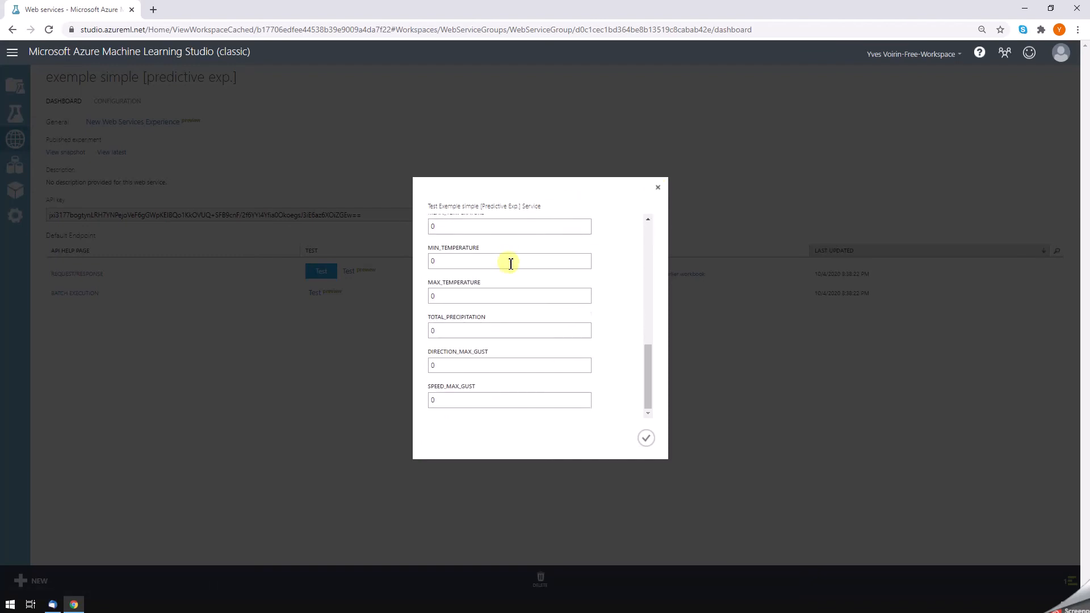
scroll(511, 263, "up", 7)
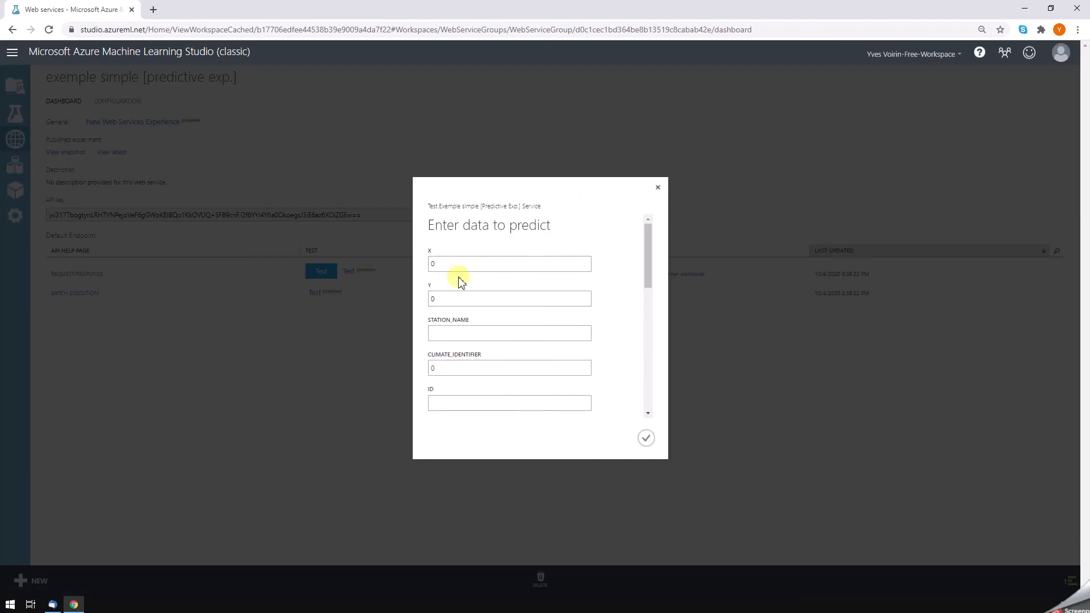
scroll(458, 278, "down", 3)
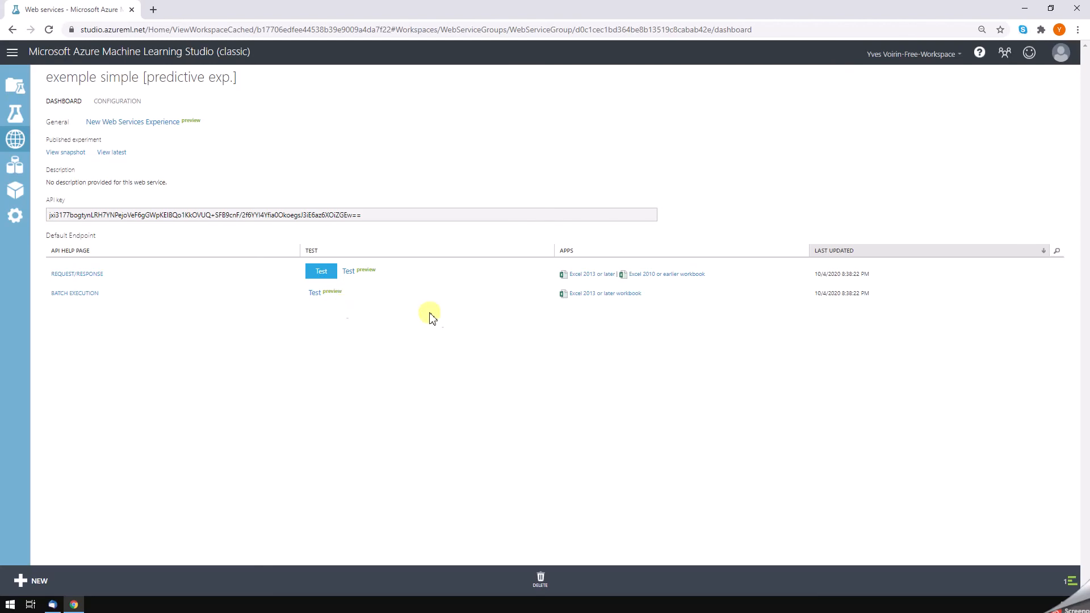
Open the Request/Response API documentation and copy its POST request URI into the request URL of a new Postman request
left_click(62, 274)
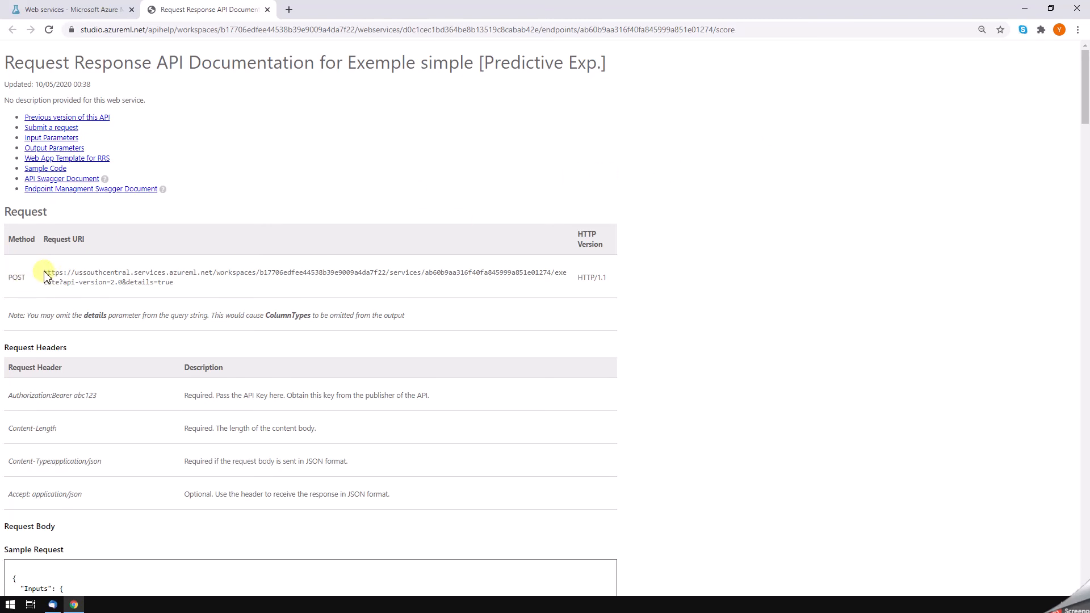
left_click_drag(45, 275, 165, 291)
key("ctrl+c")
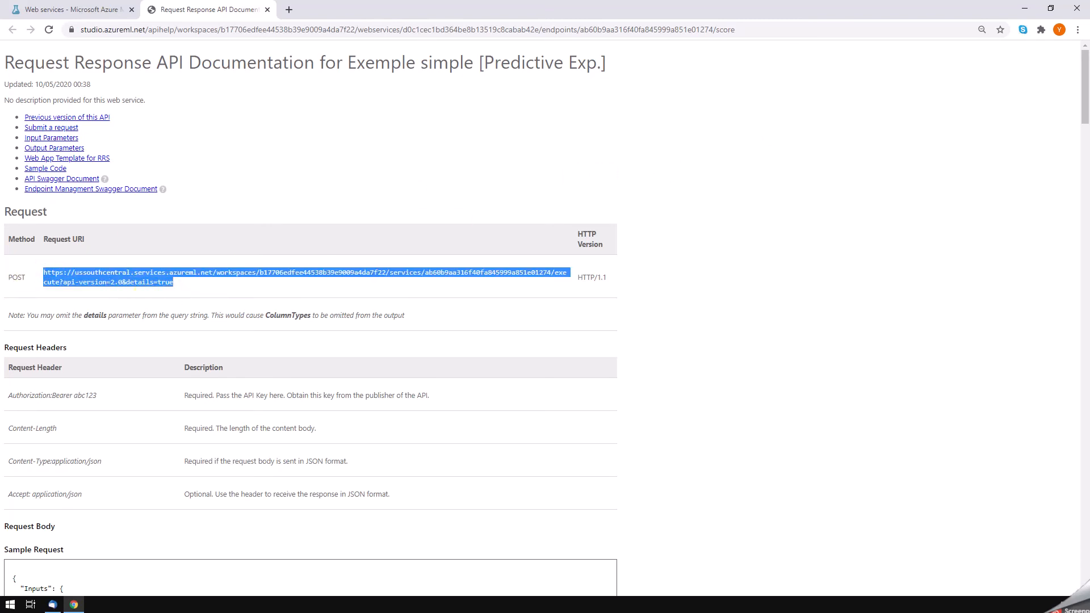
left_click_drag(639, 76, 697, 60)
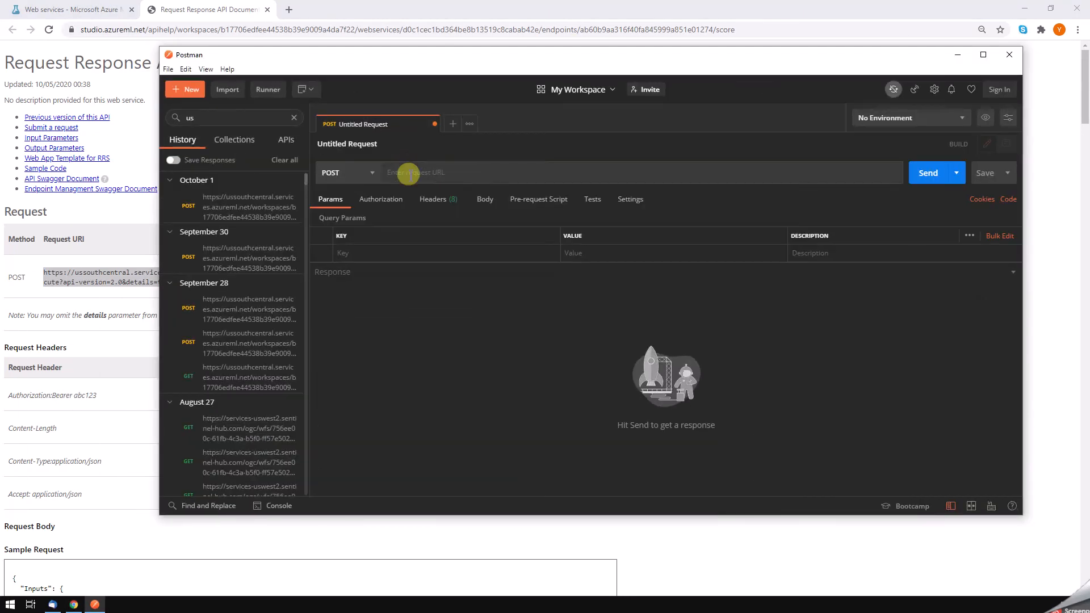
left_click(410, 173)
key("ctrl+v")
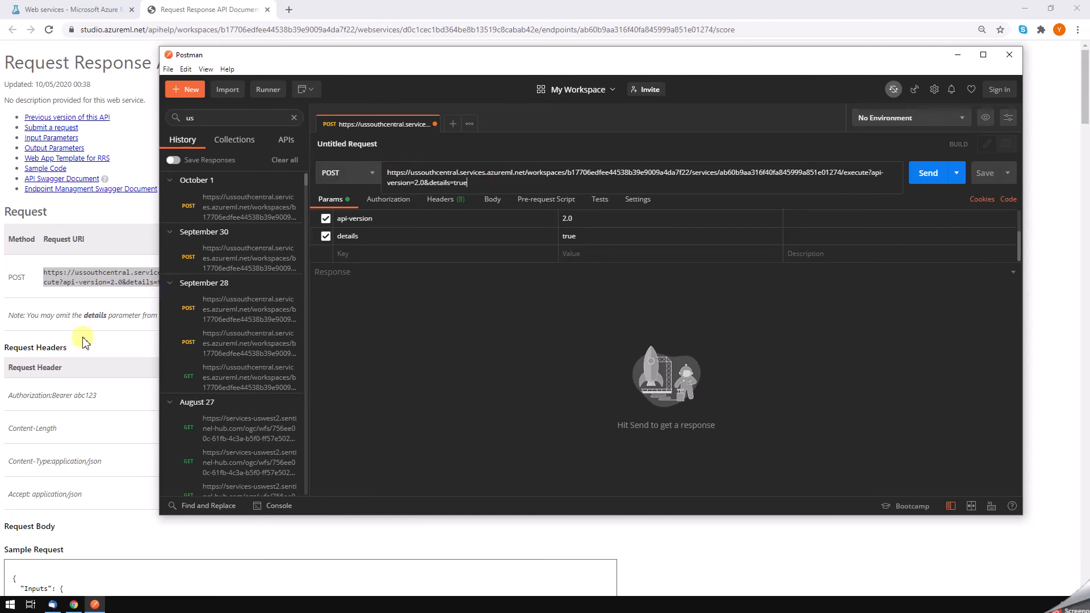
Copy the authorization header name from the API documentation and add a header with the key Authorization to the Postman request
left_click(116, 361)
scroll(138, 430, "down", 2)
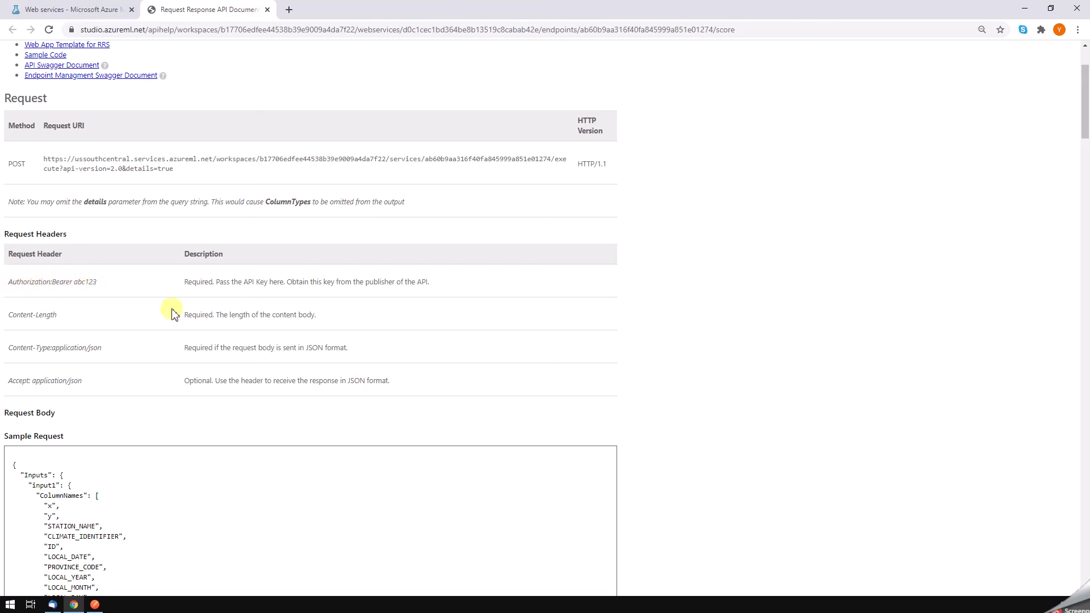
double_click(24, 284)
key("ctrl+c")
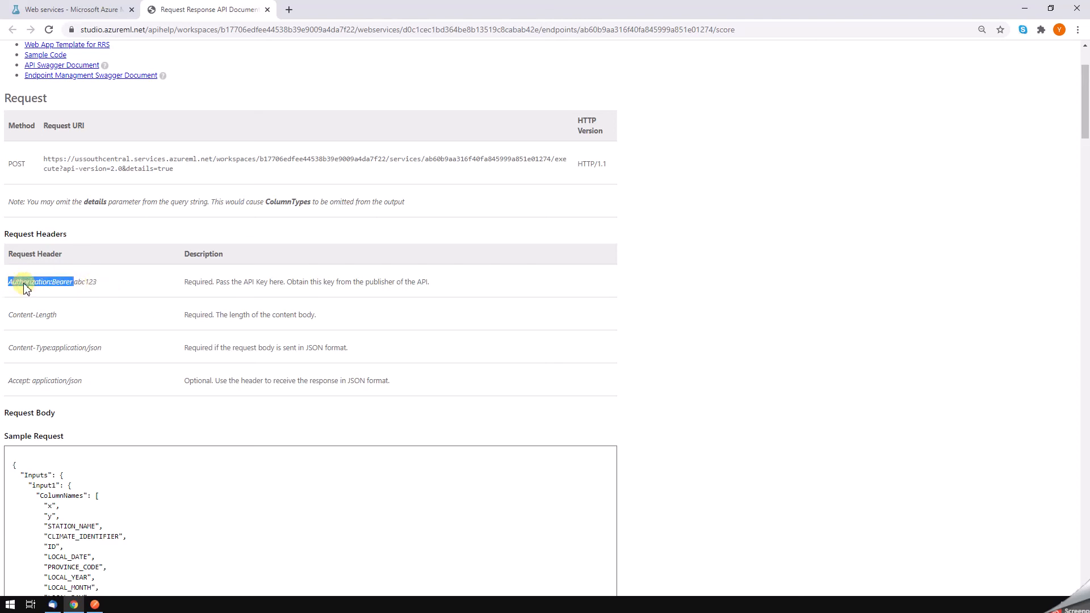
left_click(94, 604)
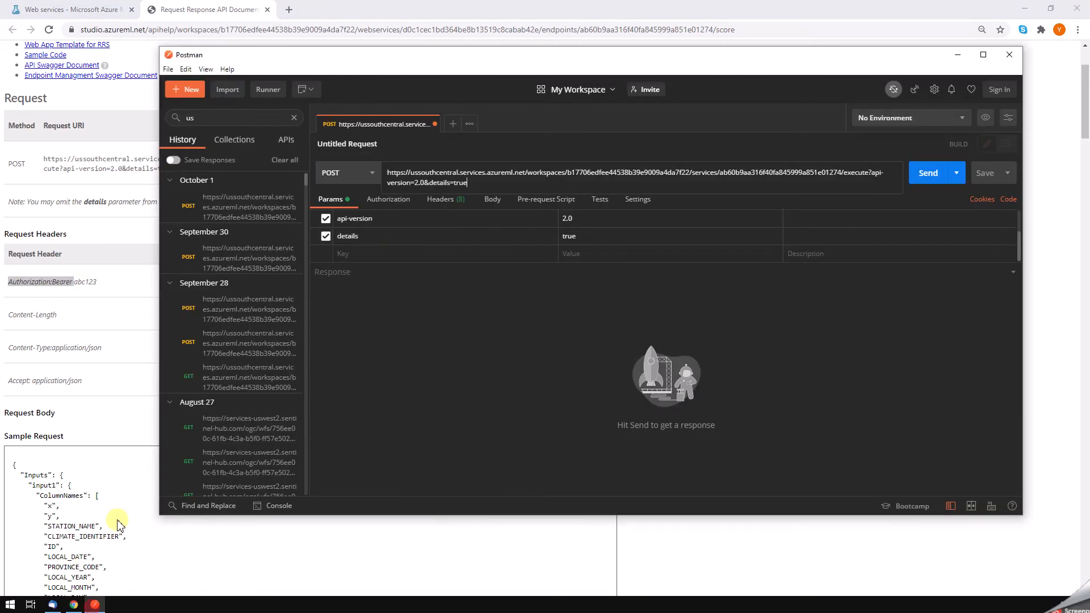
left_click(440, 199)
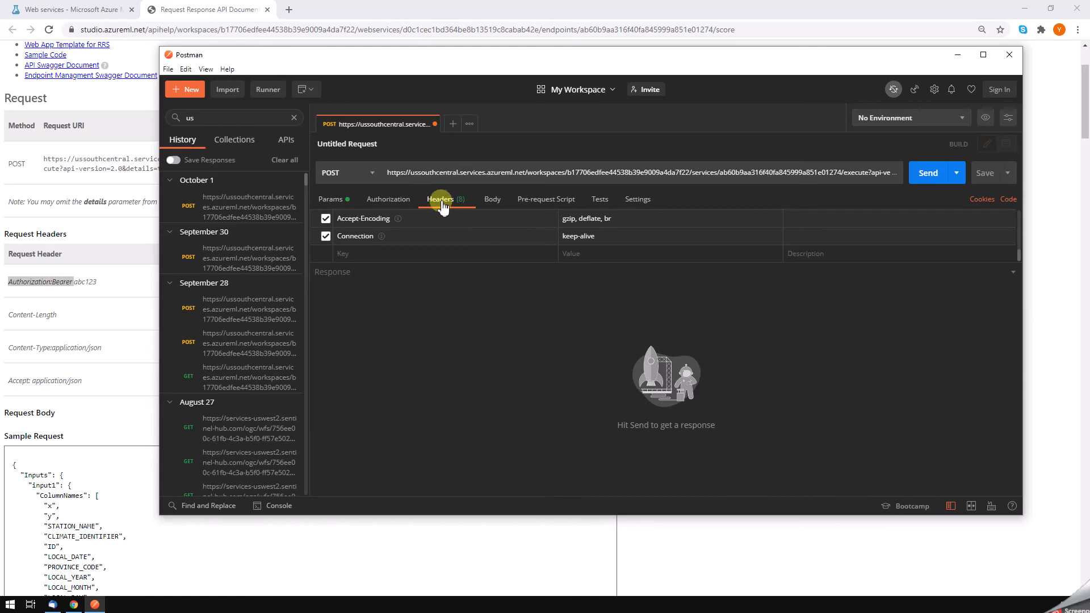
left_click(361, 254)
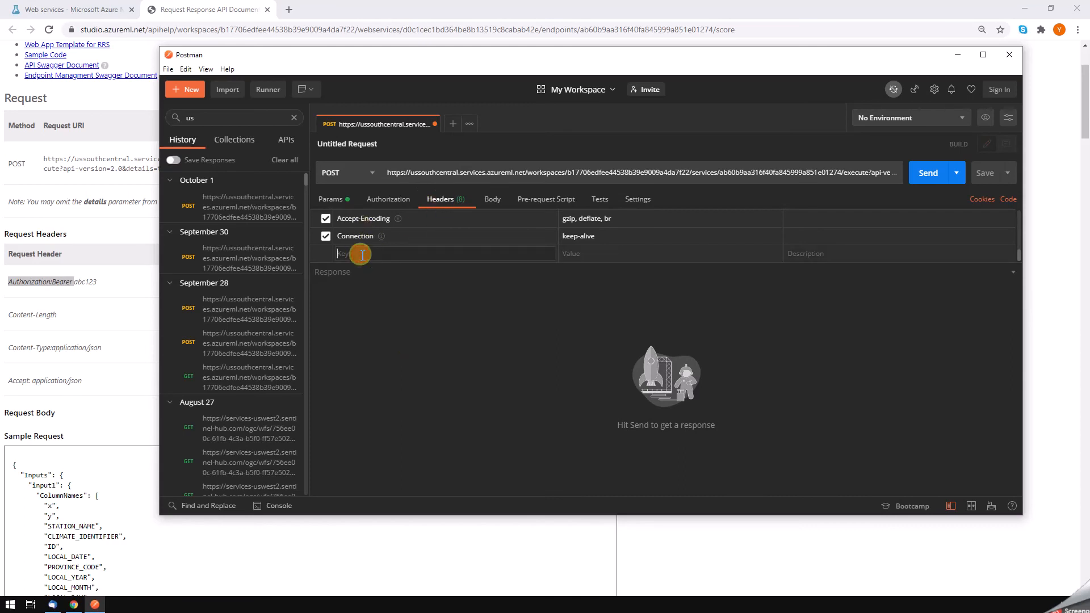
key("ctrl+v")
double_click(389, 236)
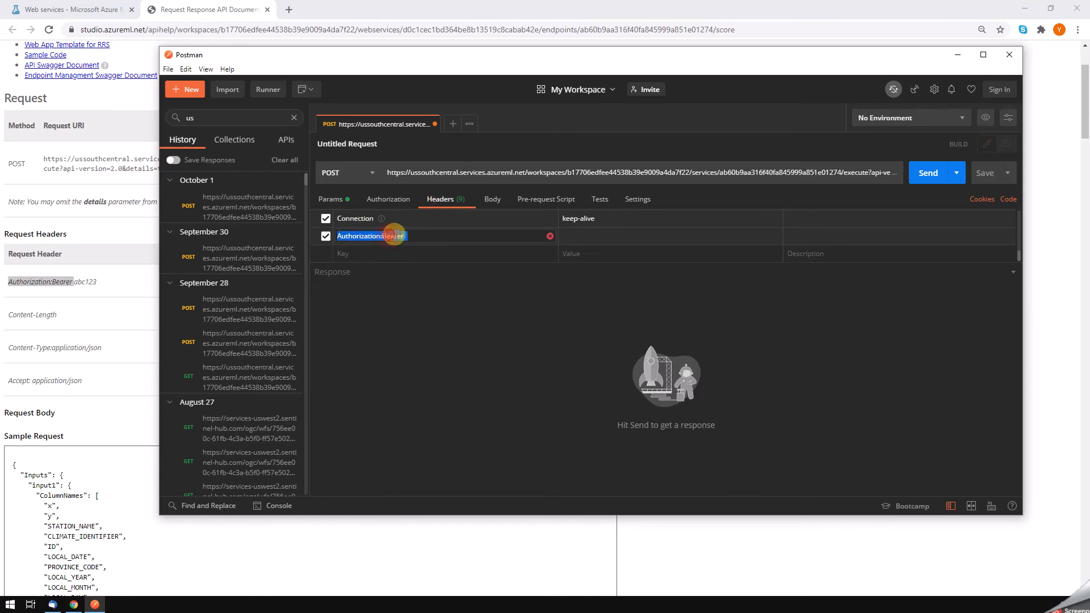
left_click(399, 235)
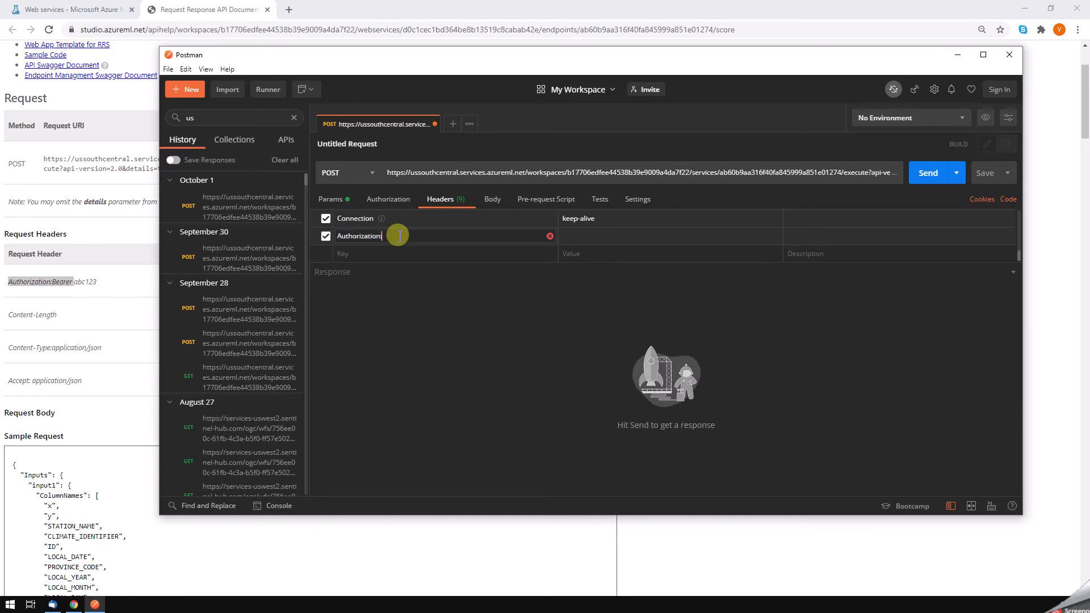
Copy the sample Bearer token value from the API documentation's Authorization header into the Authorization header's value in Postman
left_click(74, 282)
left_click_drag(56, 284, 101, 288)
key("ctrl+c")
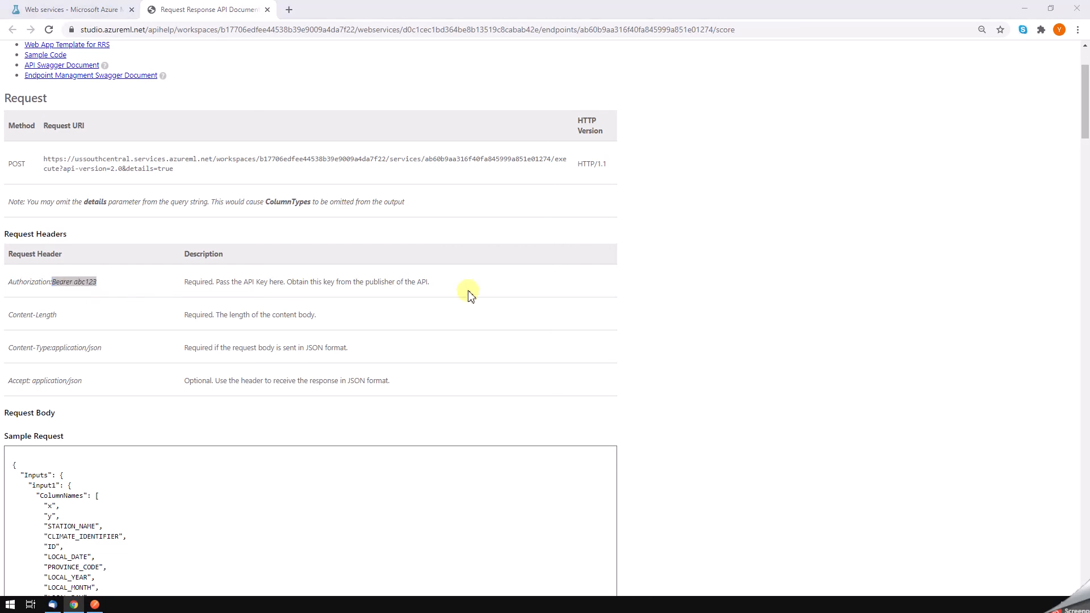
key("alt+Tab")
left_click(573, 236)
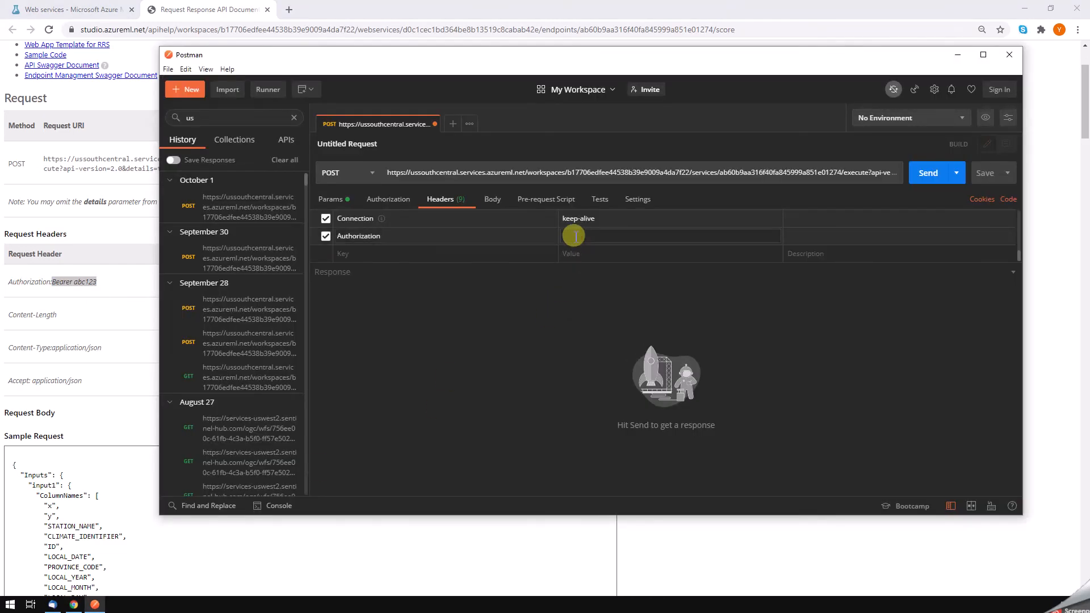
key("ctrl+v")
Replace the placeholder token after Bearer in the Authorization header with the API key copied from the web service's dashboard
double_click(597, 235)
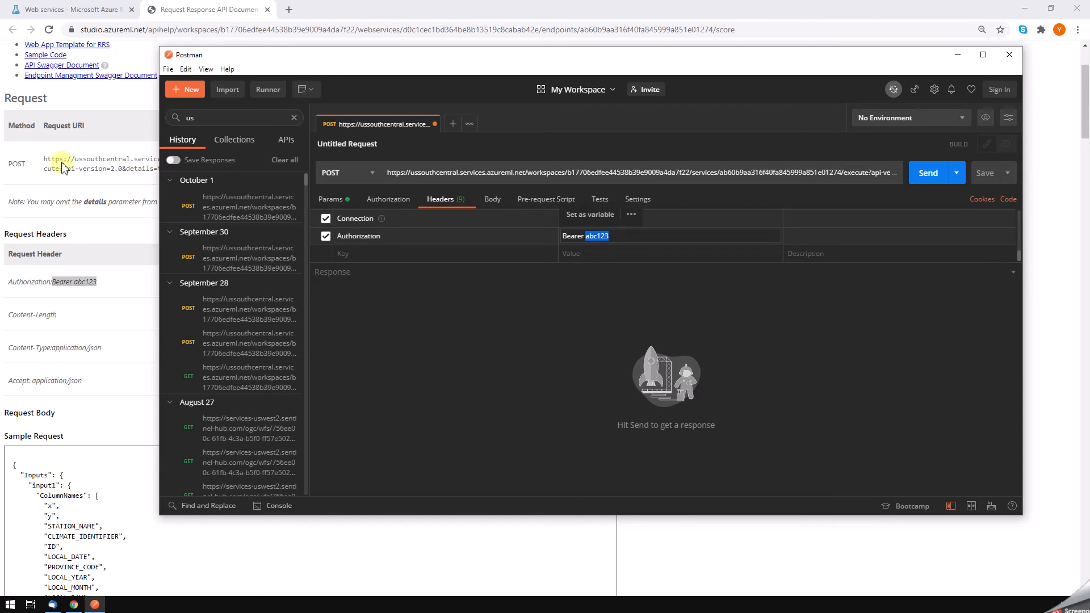
left_click(54, 10)
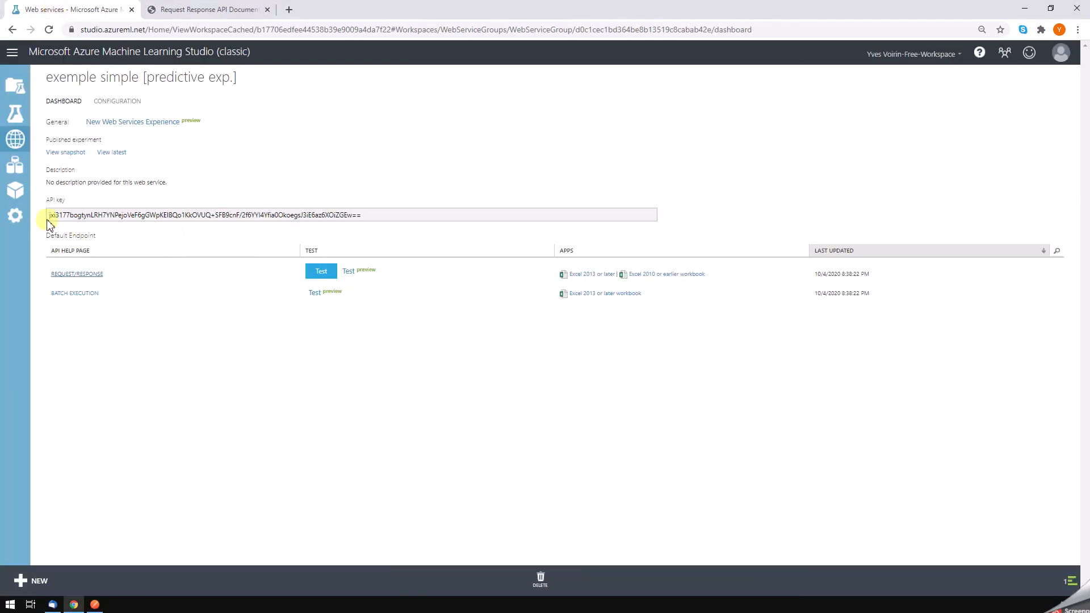
left_click_drag(51, 218, 353, 219)
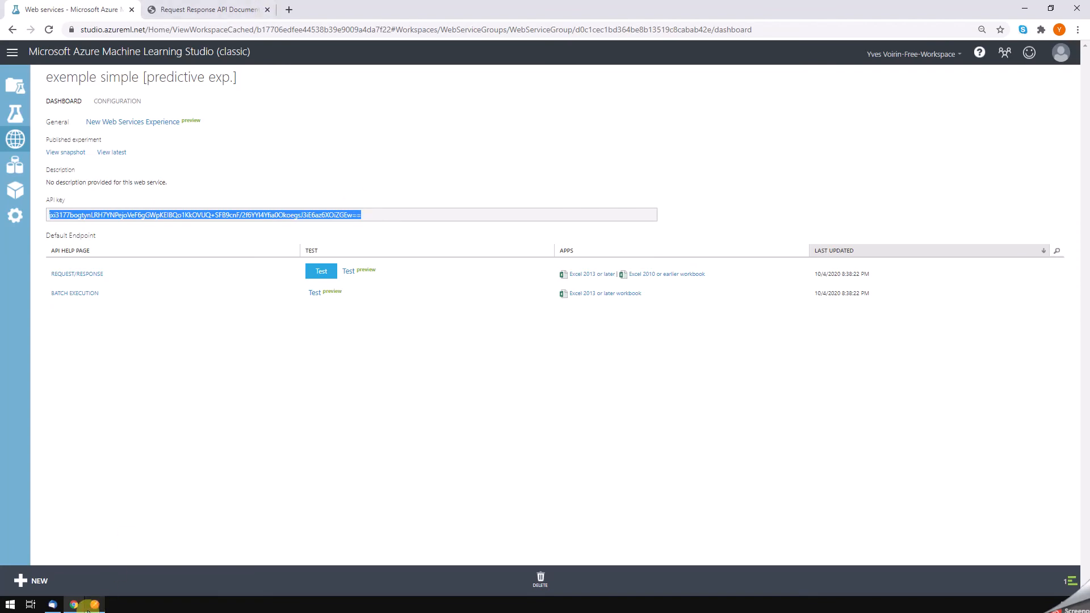
left_click(95, 604)
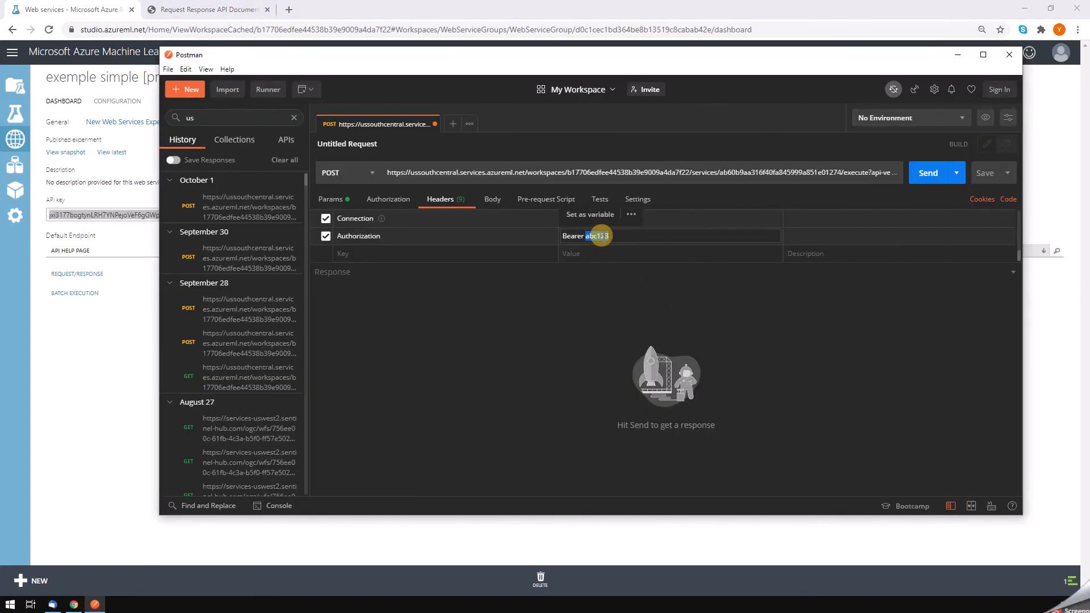
key("ctrl+v")
left_click(533, 351)
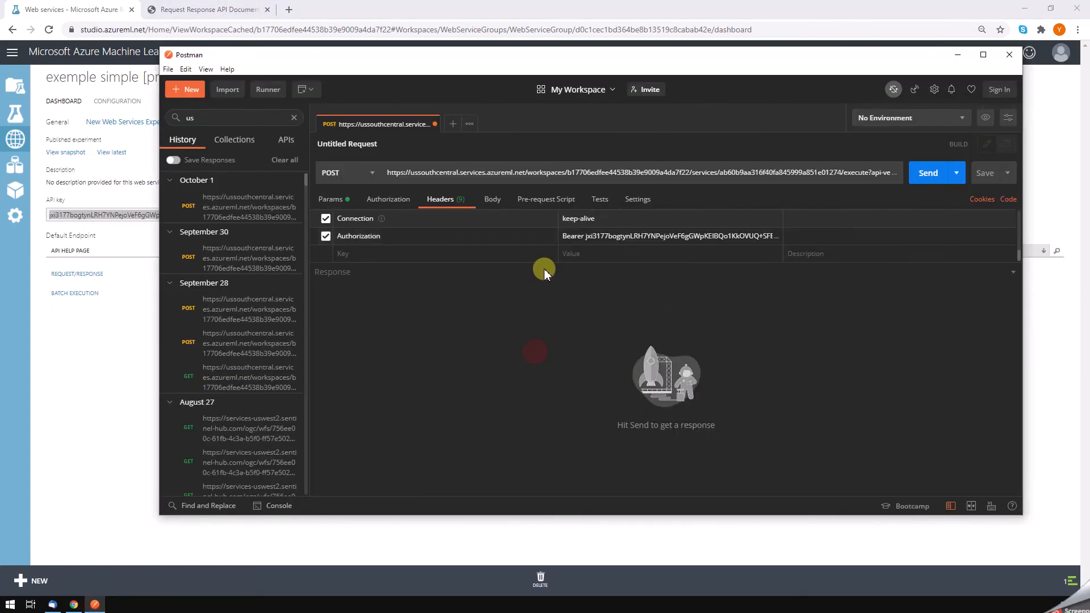
Copy the content type value from the API documentation and add a Content-Type header with the value application/json to the Postman request
left_click(187, 9)
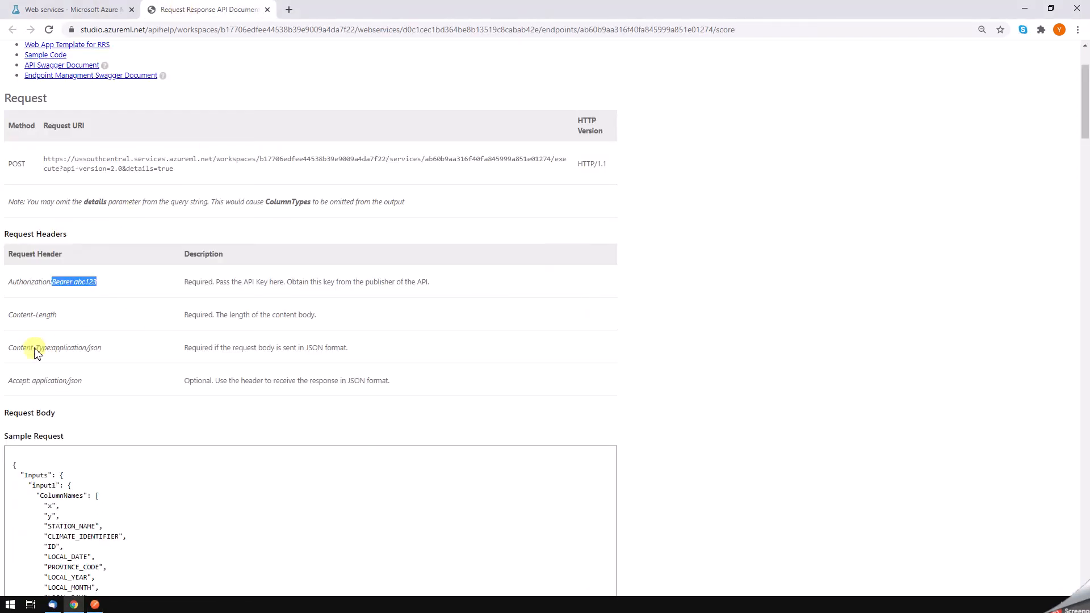
left_click_drag(54, 353, 102, 353)
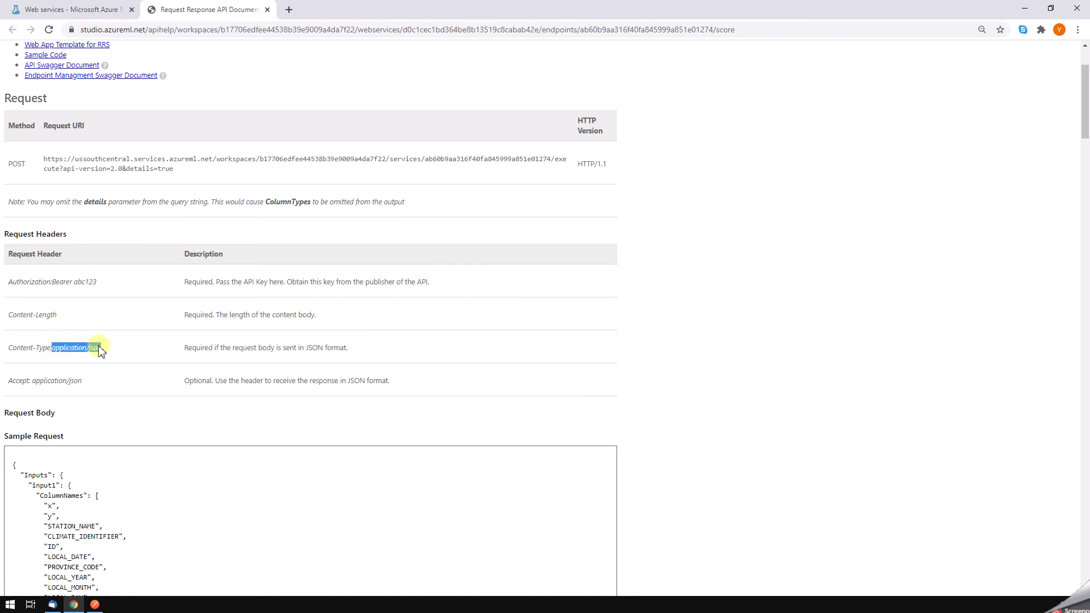
key("alt+Tab")
left_click(374, 262)
scroll(375, 263, "up", 3)
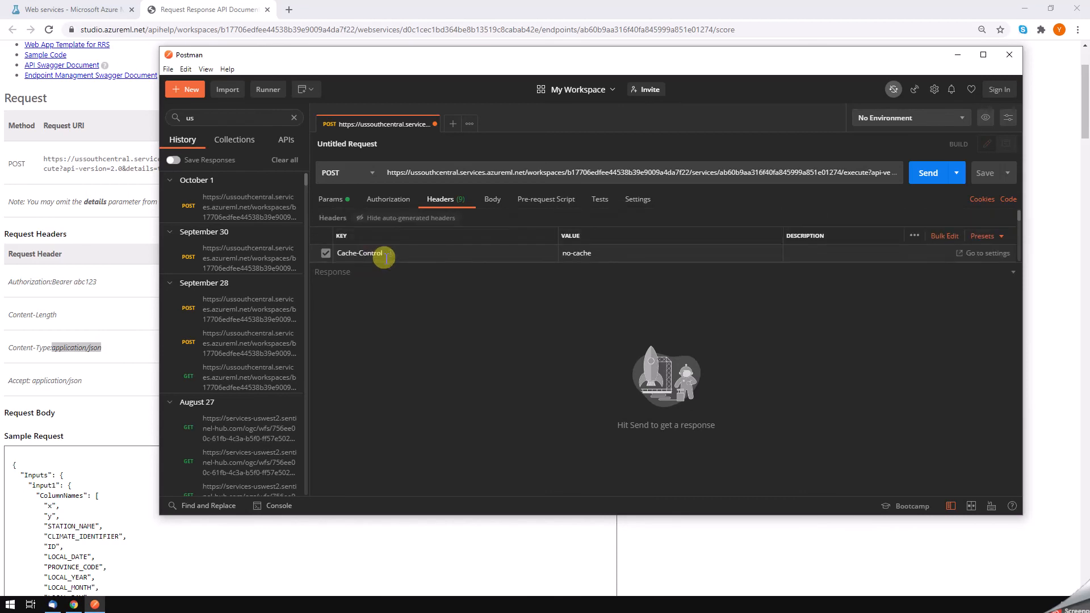
left_click_drag(671, 266, 657, 301)
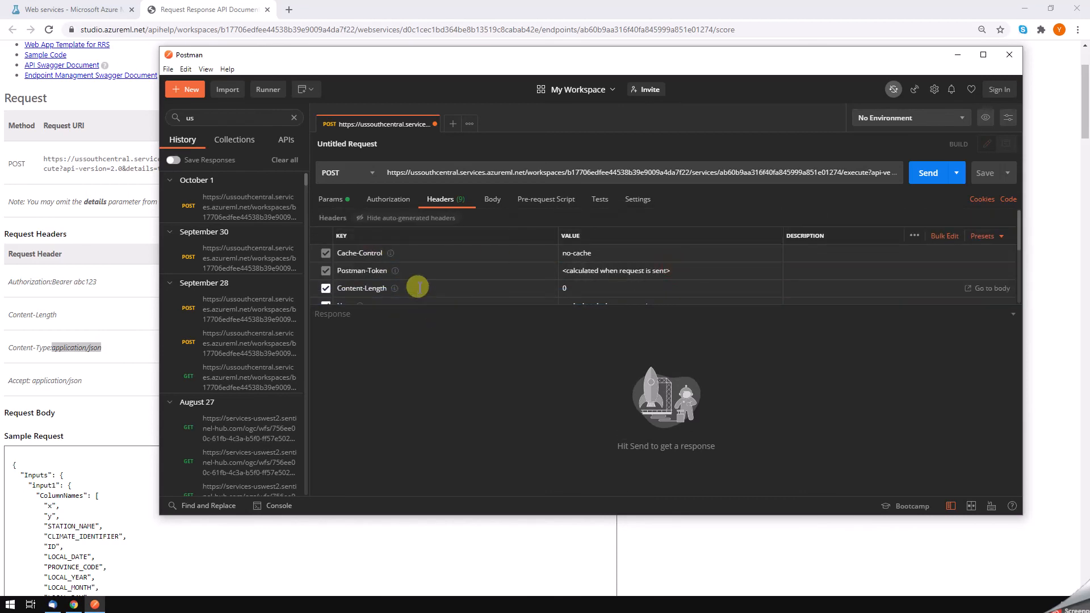
scroll(419, 287, "down", 5)
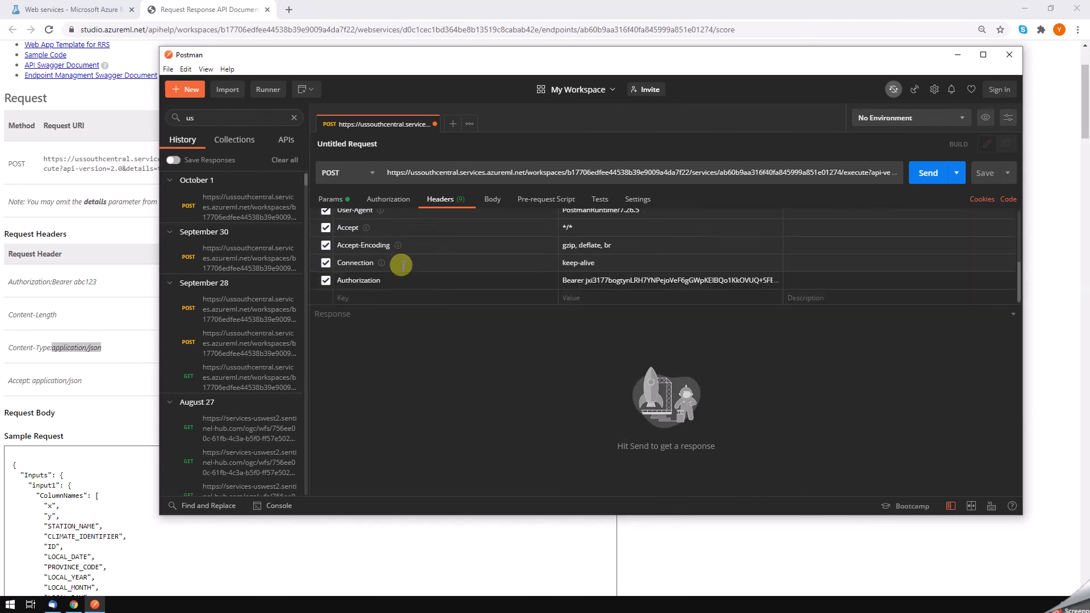
scroll(401, 266, "up", 2)
scroll(402, 265, "up", 2)
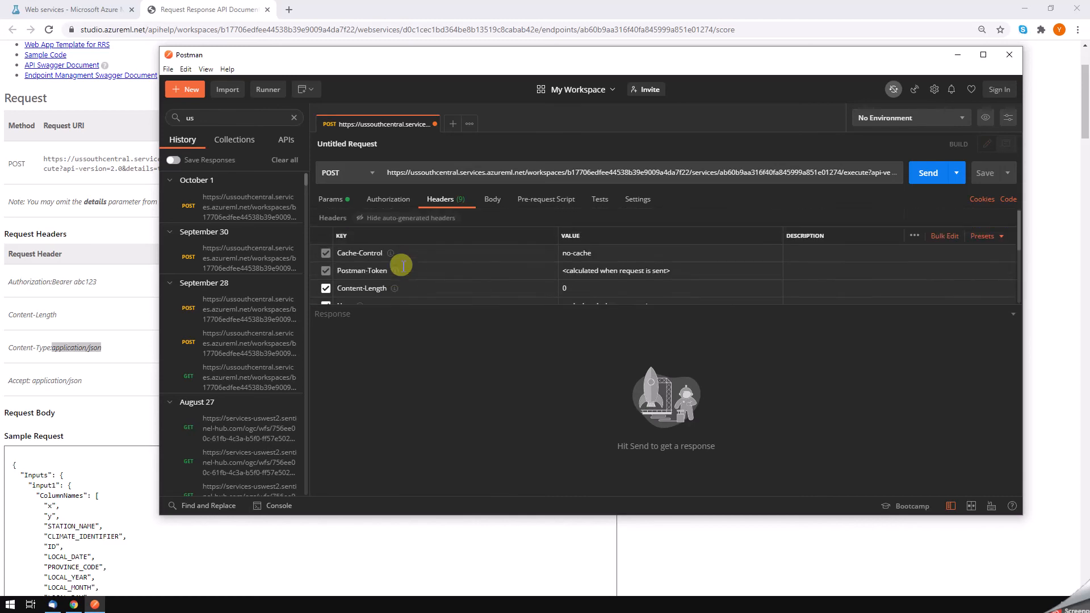
scroll(401, 266, "down", 4)
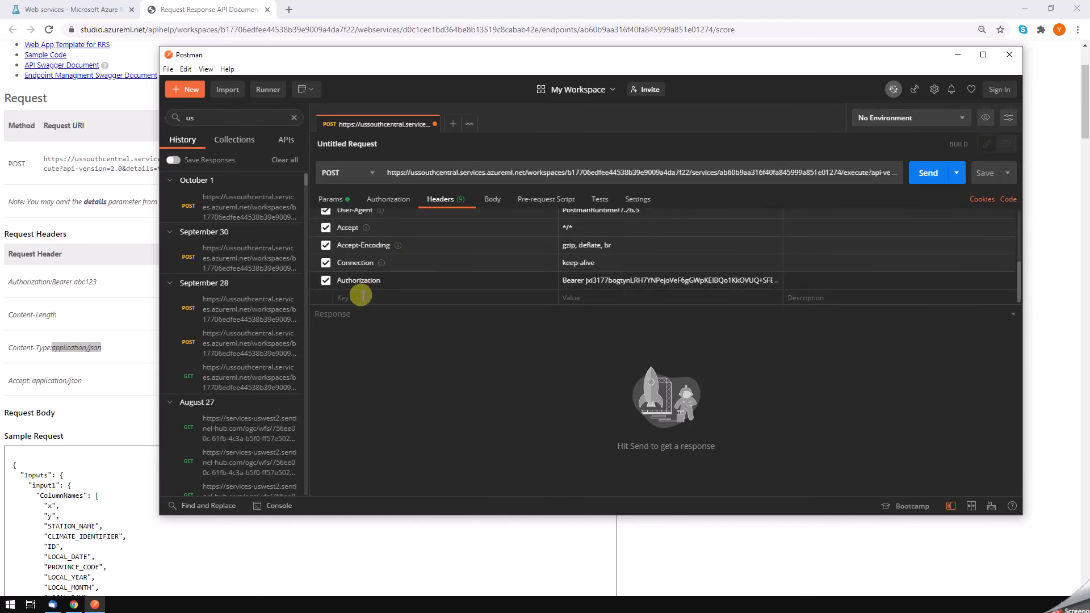
type("onte")
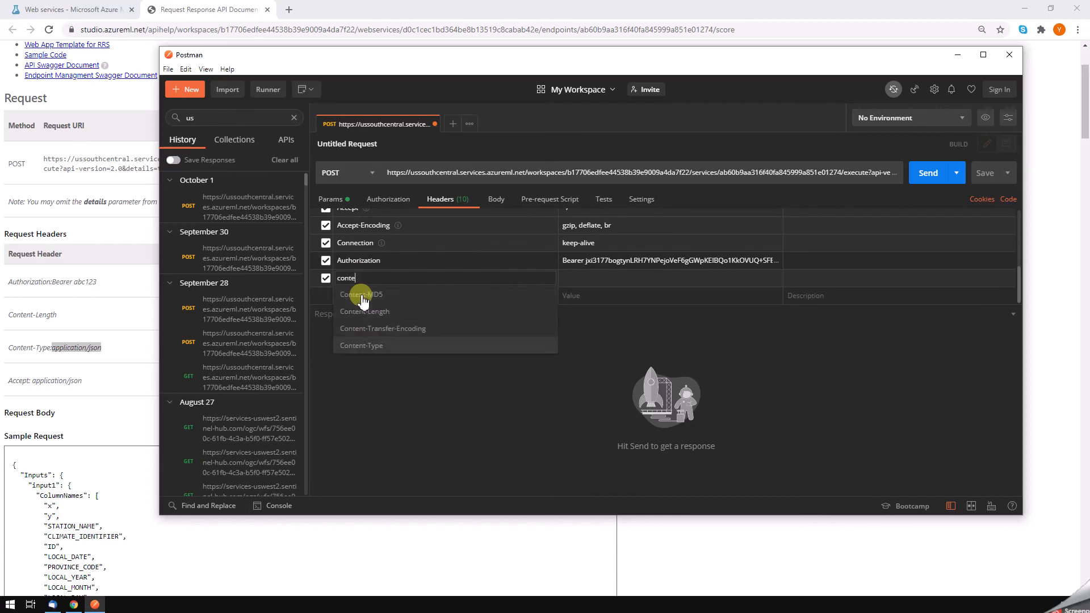
key("Return")
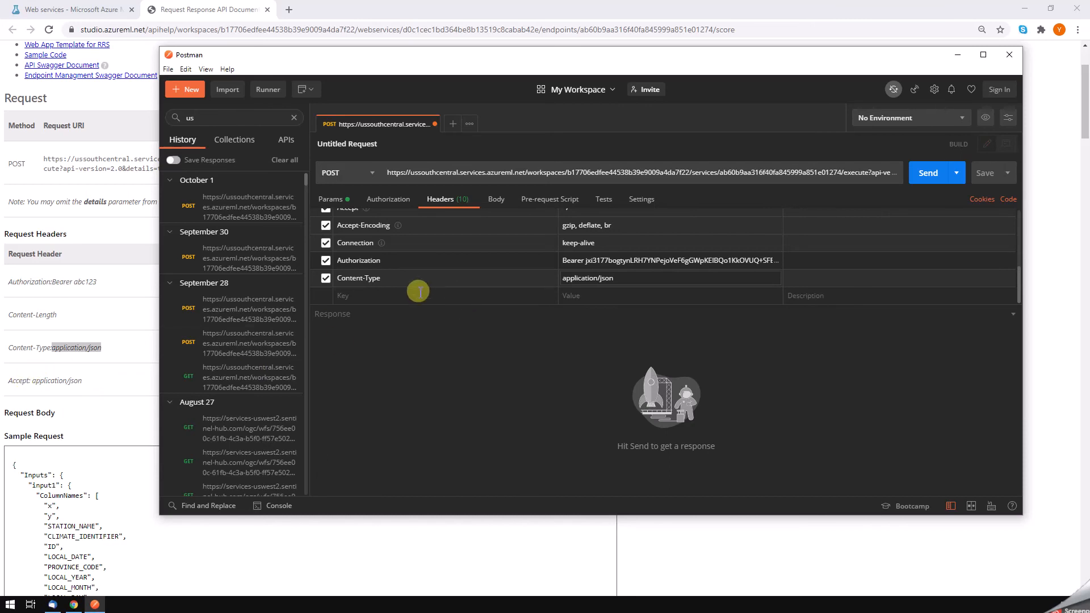
scroll(404, 258, "up", 2)
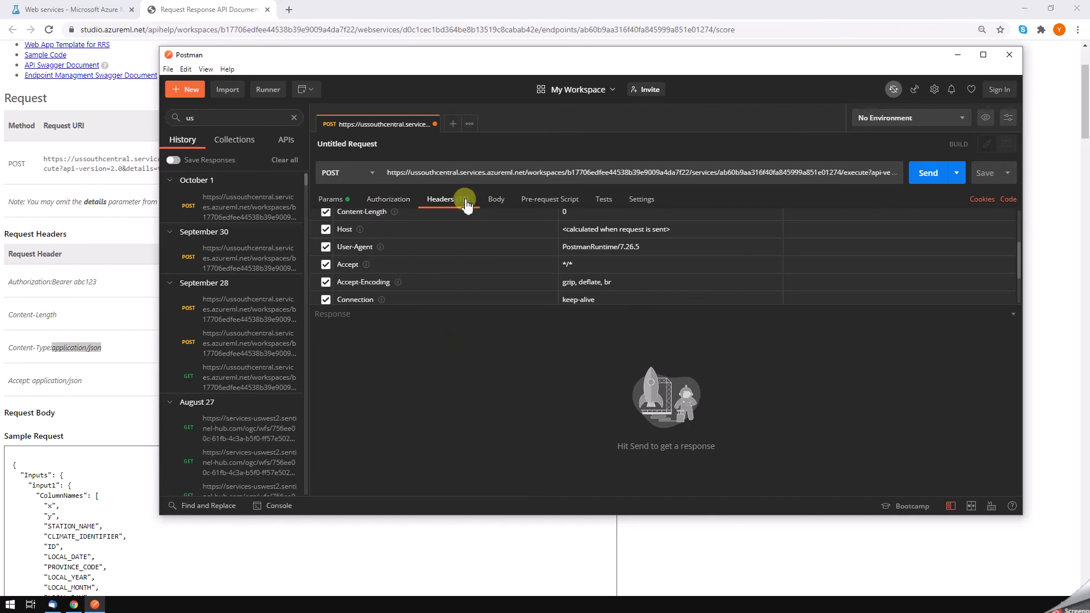
Set the request body format to raw JSON and enlarge the body editor
left_click(493, 200)
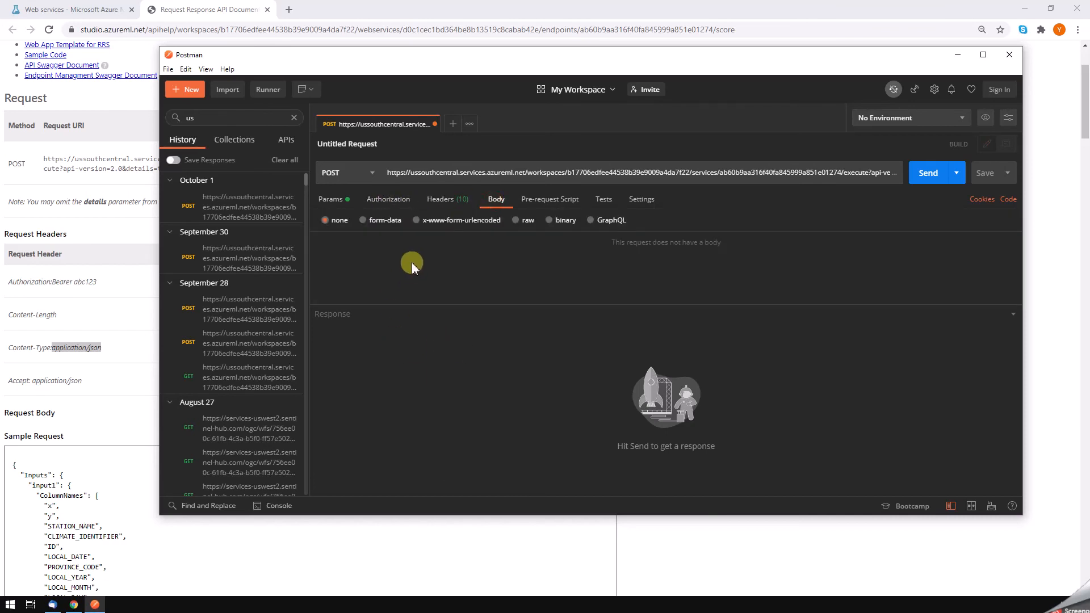
left_click(392, 266)
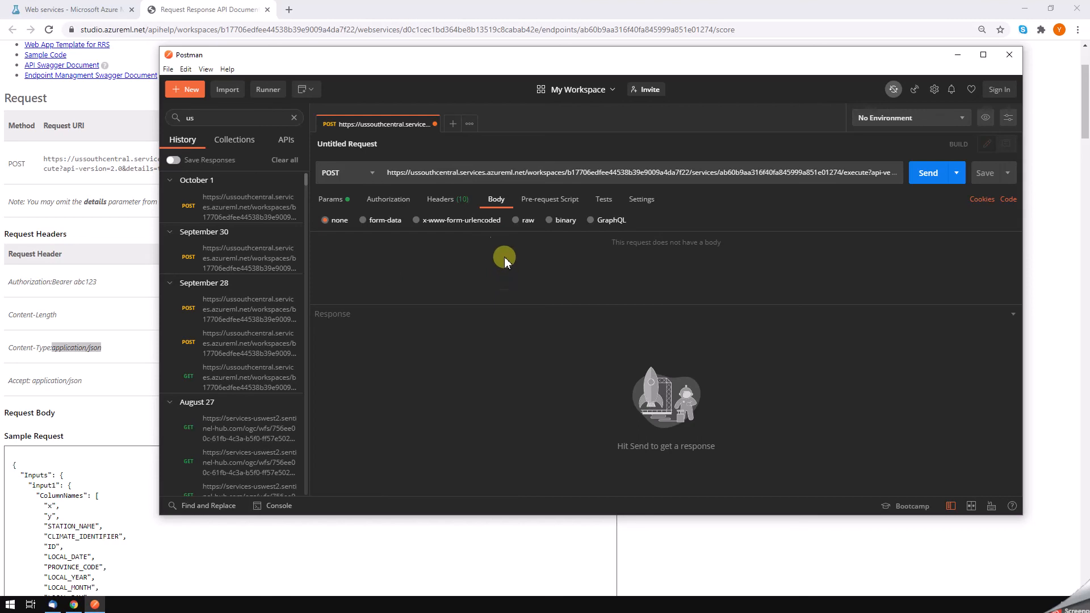
left_click(524, 226)
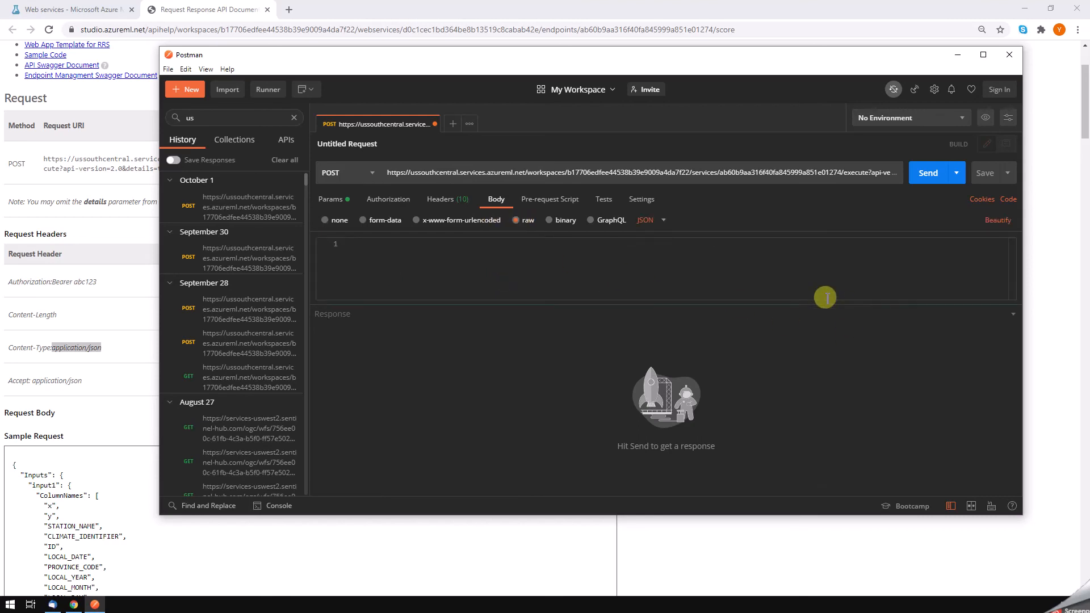
left_click_drag(812, 304, 812, 379)
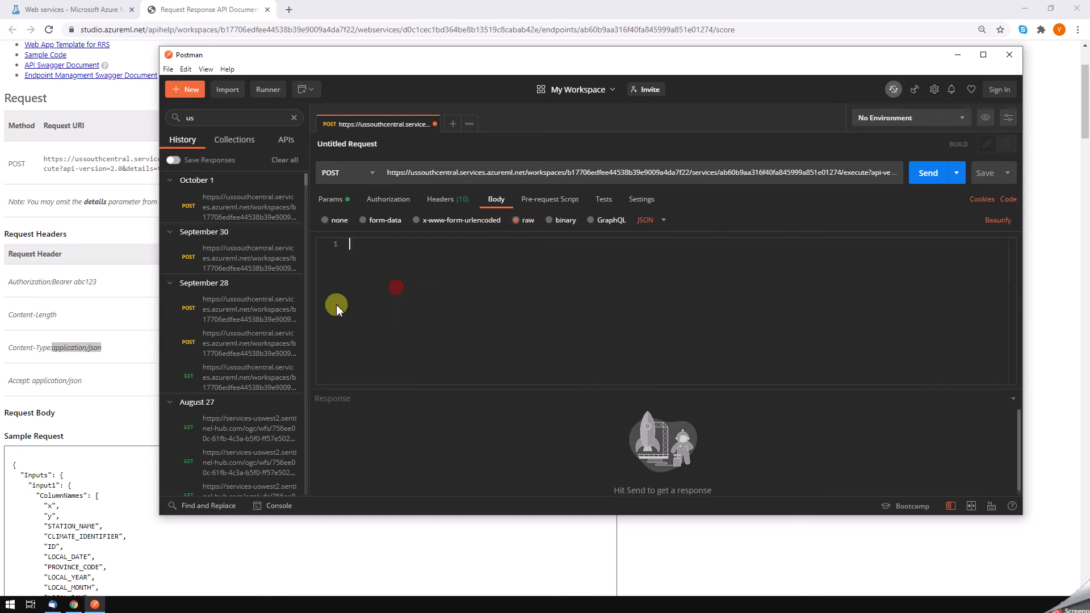
Copy the complete Sample Request JSON from the API documentation into the Postman request body
left_click(64, 469)
scroll(64, 469, "down", 6)
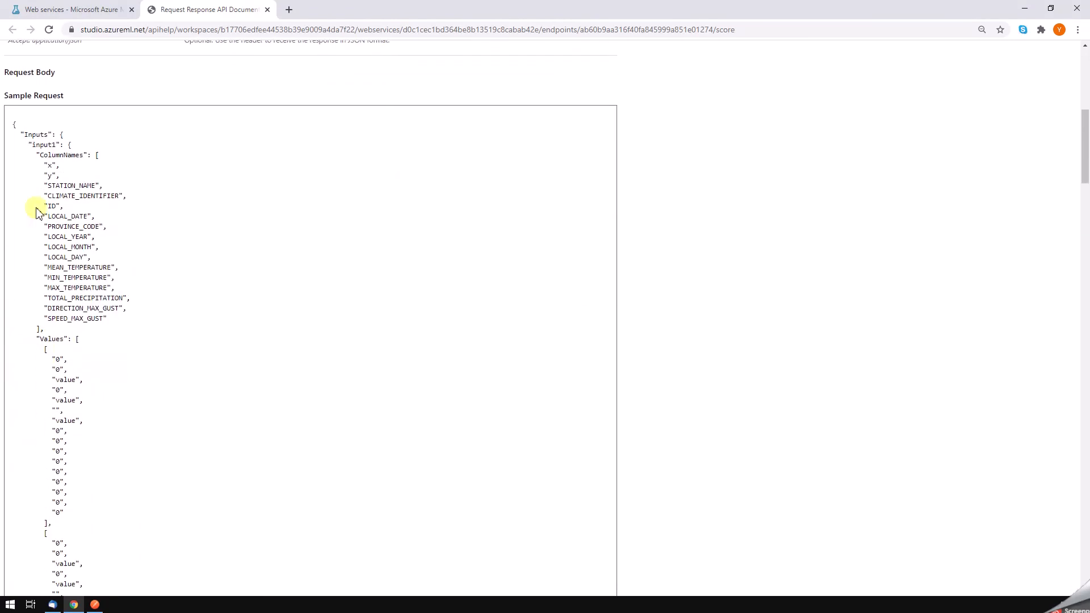
left_click_drag(14, 125, 90, 408)
scroll(90, 414, "down", 6)
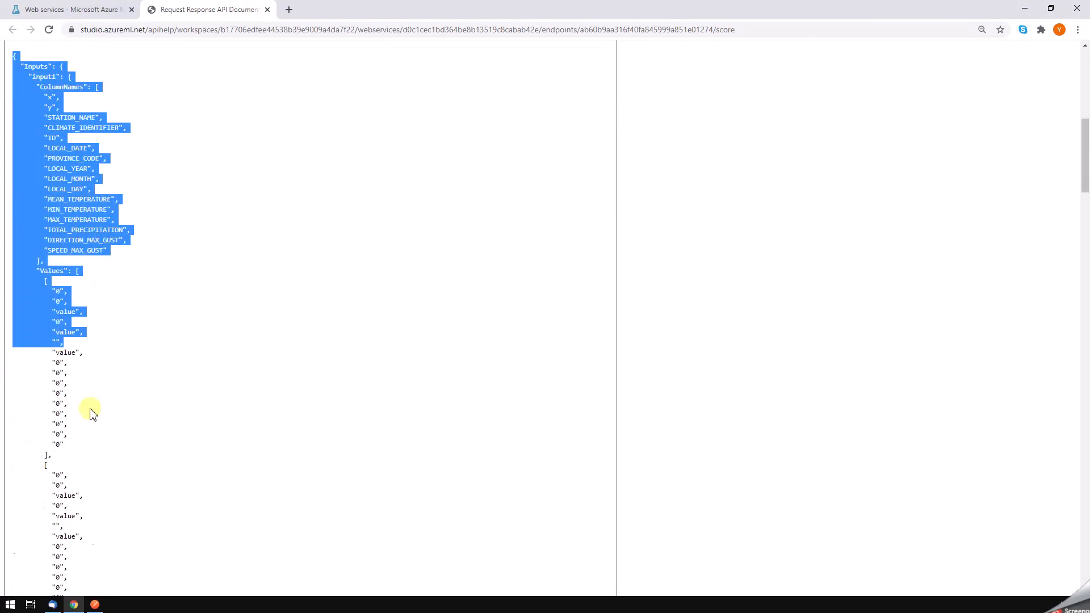
left_click_drag(26, 426, 38, 419)
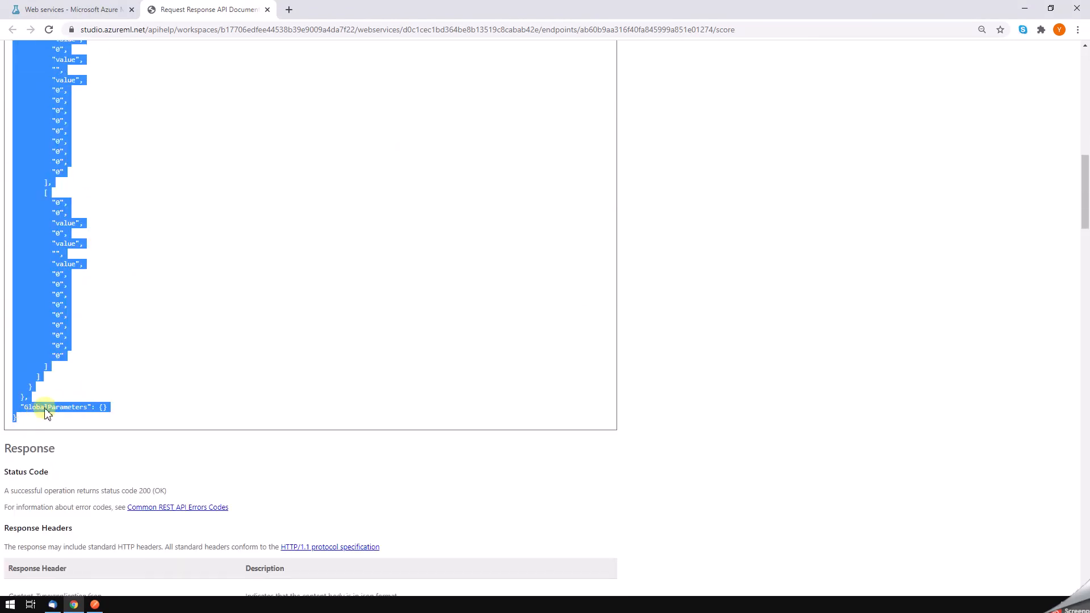
key("alt+Tab")
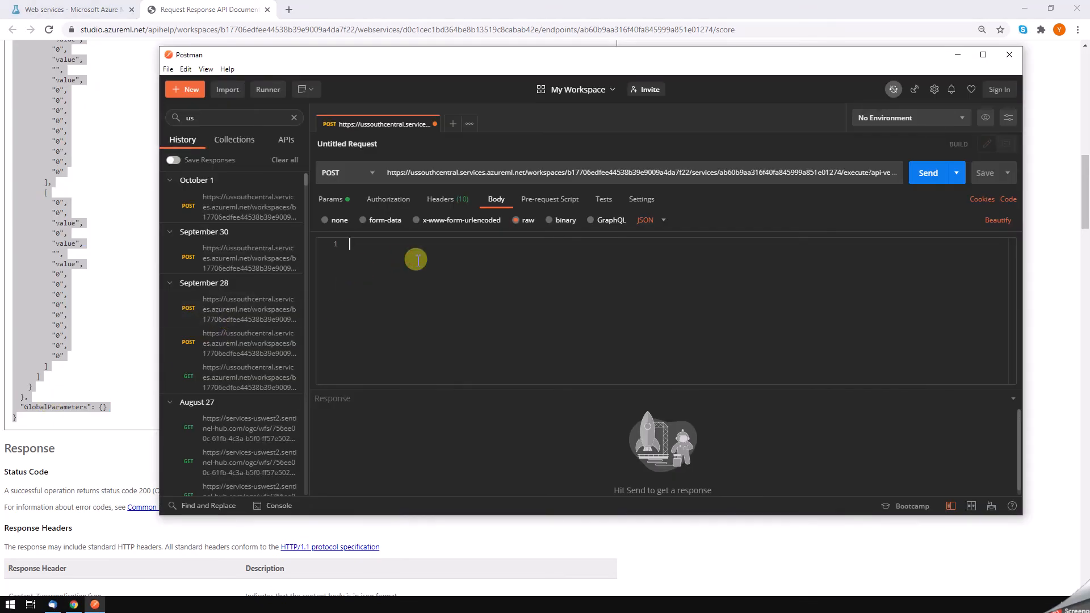
key("ctrl+v")
scroll(437, 284, "up", 15)
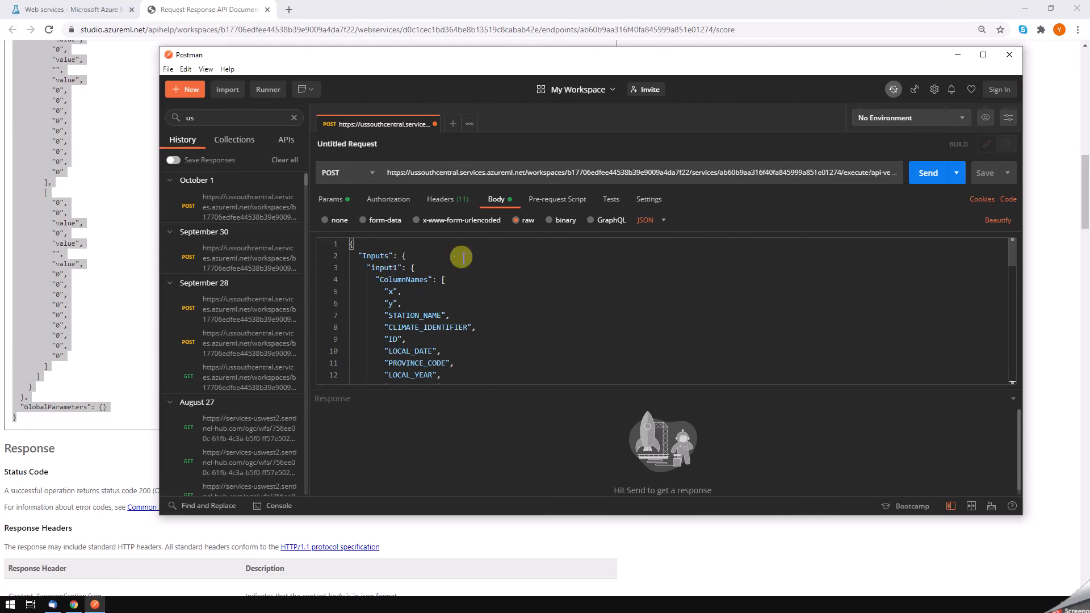
Examine how the ColumnNames list corresponds to the Values arrays in the request body, through to GlobalParameters
left_click_drag(388, 291, 419, 307)
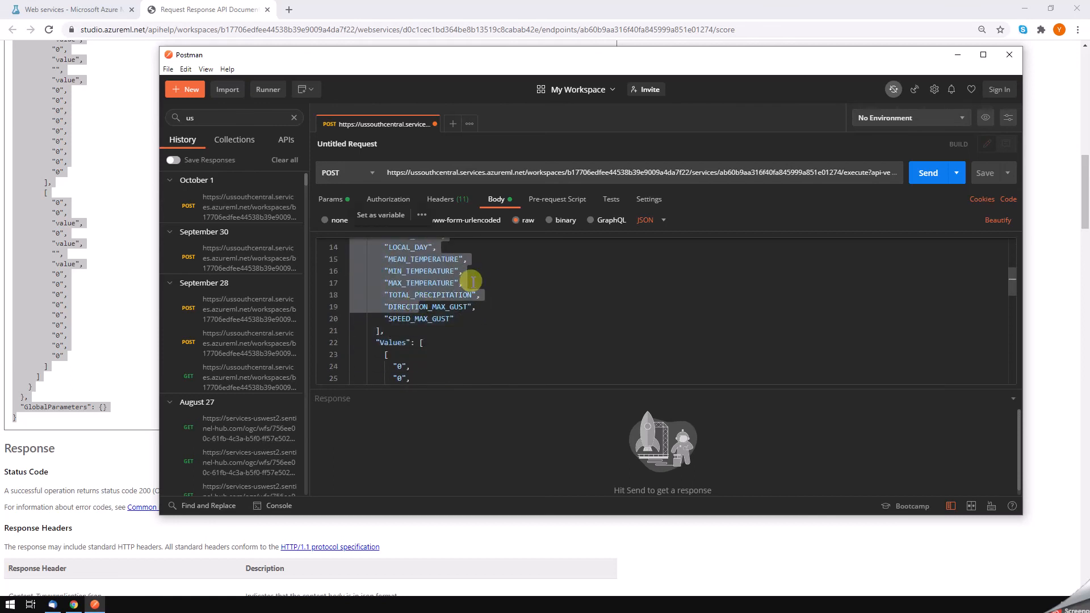
scroll(446, 280, "down", 2)
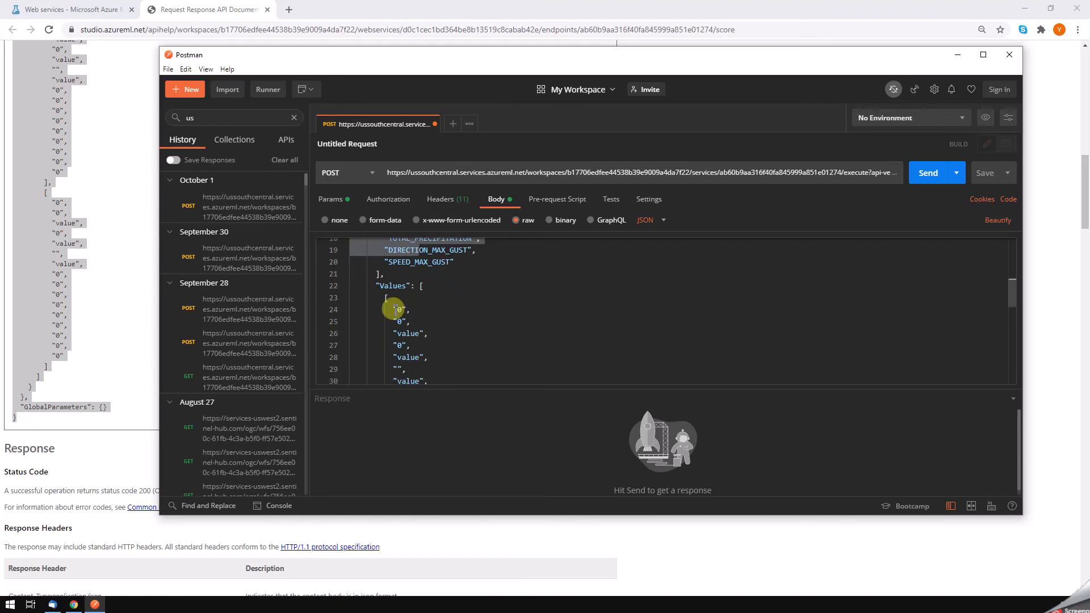
scroll(400, 335, "down", 3)
scroll(400, 335, "up", 5)
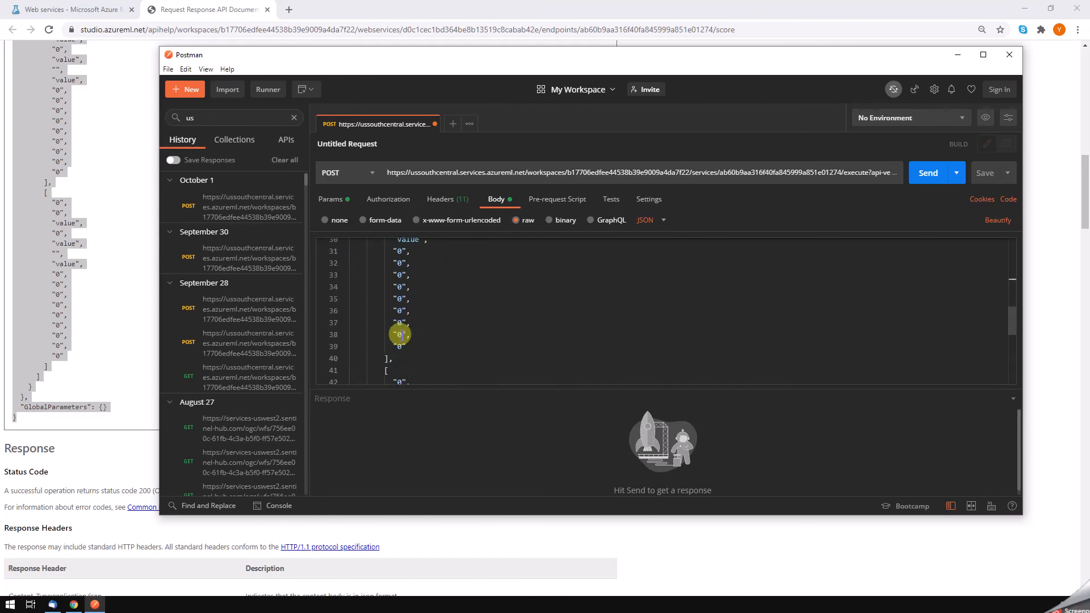
scroll(404, 313, "up", 4)
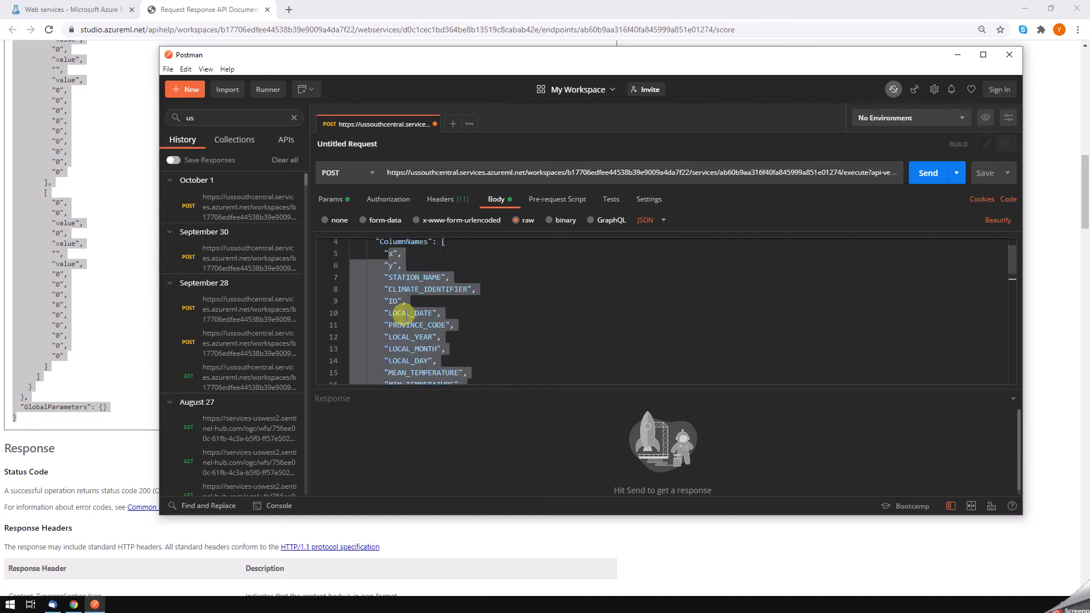
scroll(491, 288, "down", 2)
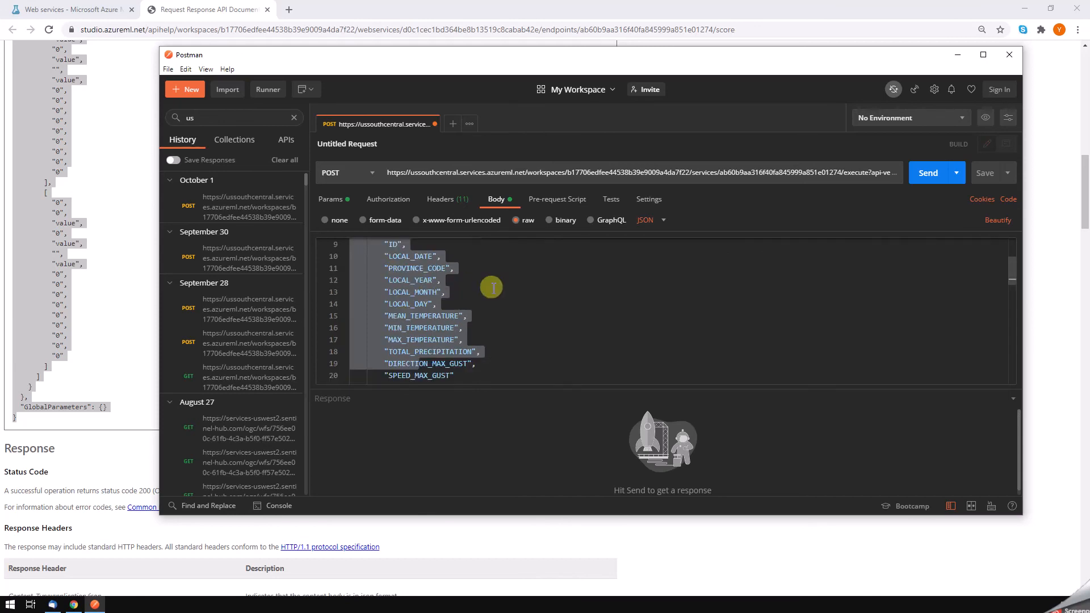
scroll(488, 289, "down", 8)
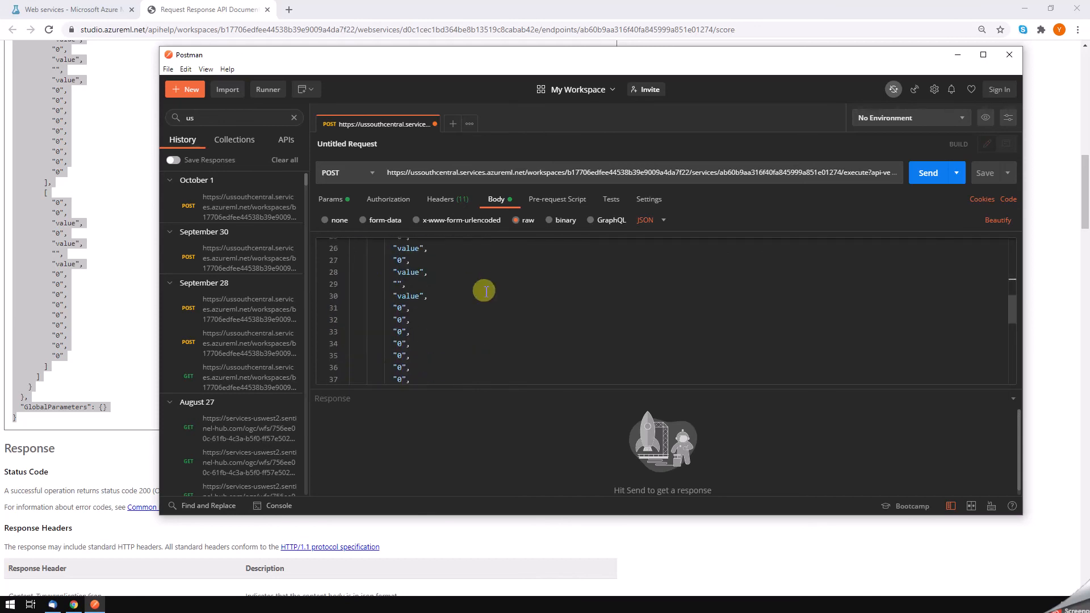
scroll(486, 291, "up", 1)
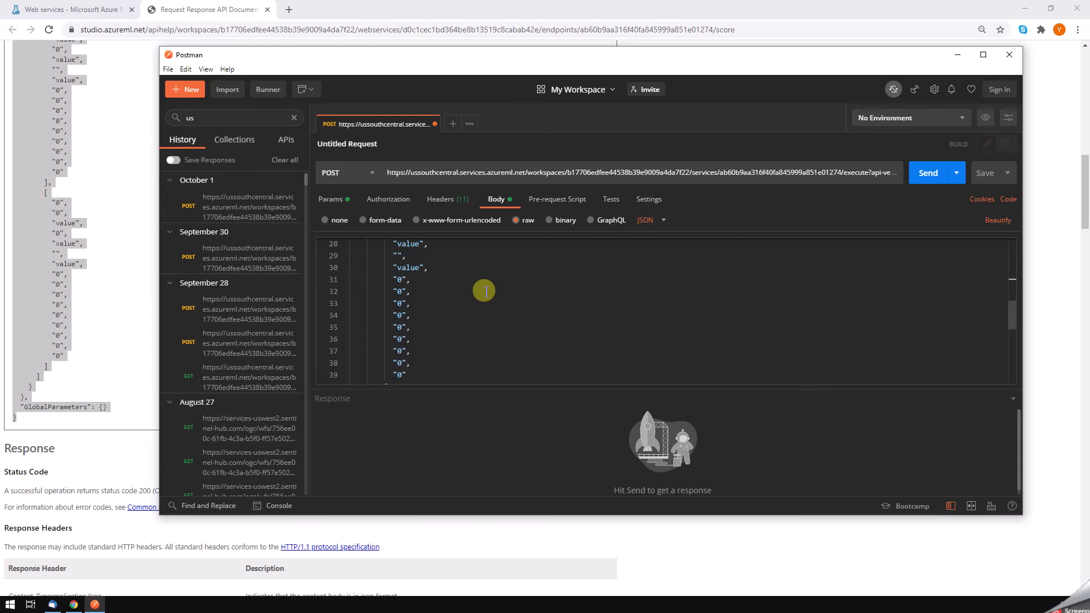
scroll(486, 291, "down", 5)
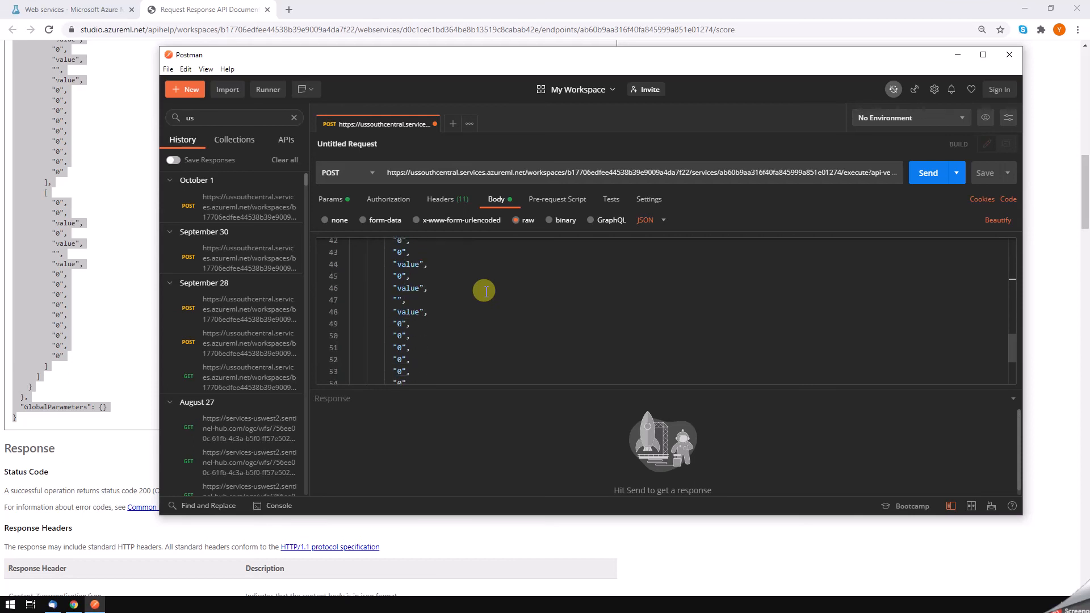
scroll(486, 291, "down", 4)
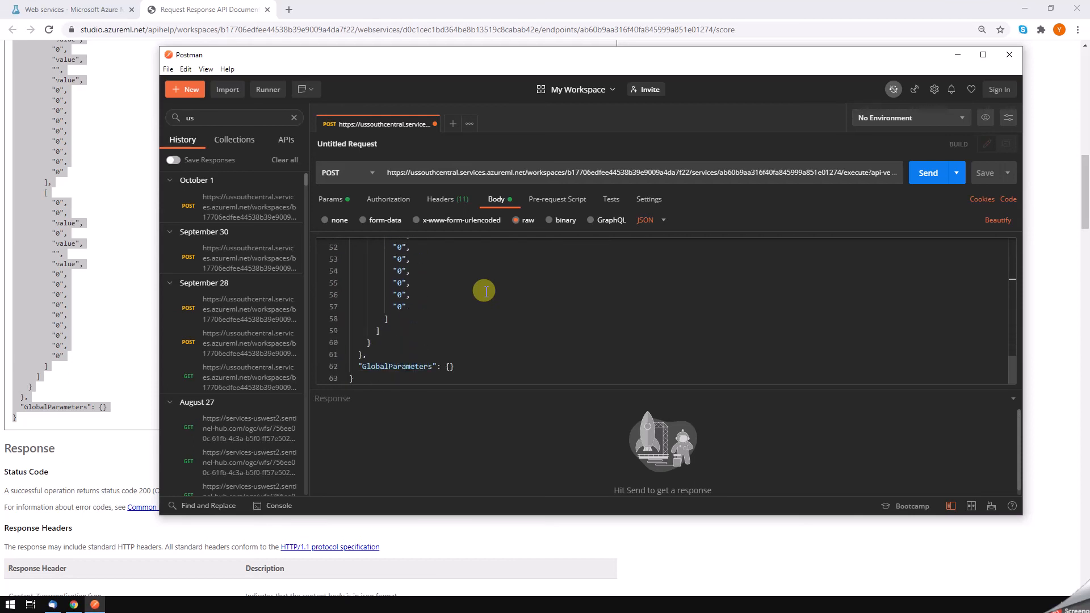
Send the POST request to the web service and enlarge the response area
left_click(927, 169)
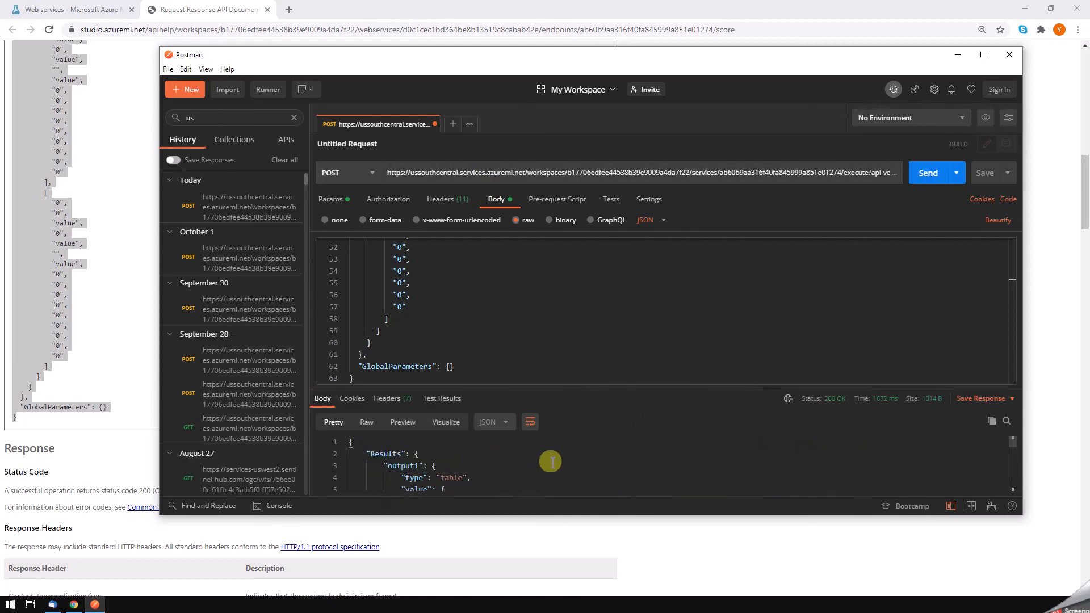
left_click_drag(628, 390, 625, 282)
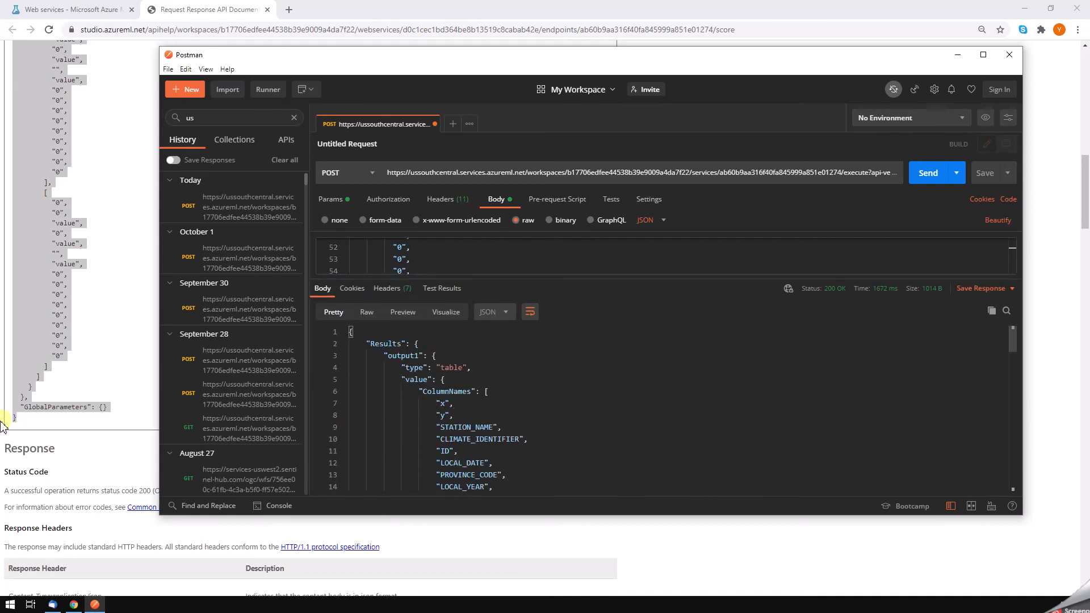
Switch to the API documentation in Chrome and examine the Sample Response columns, especially nexttemp and Scored Labels
left_click(71, 464)
scroll(73, 465, "down", 6)
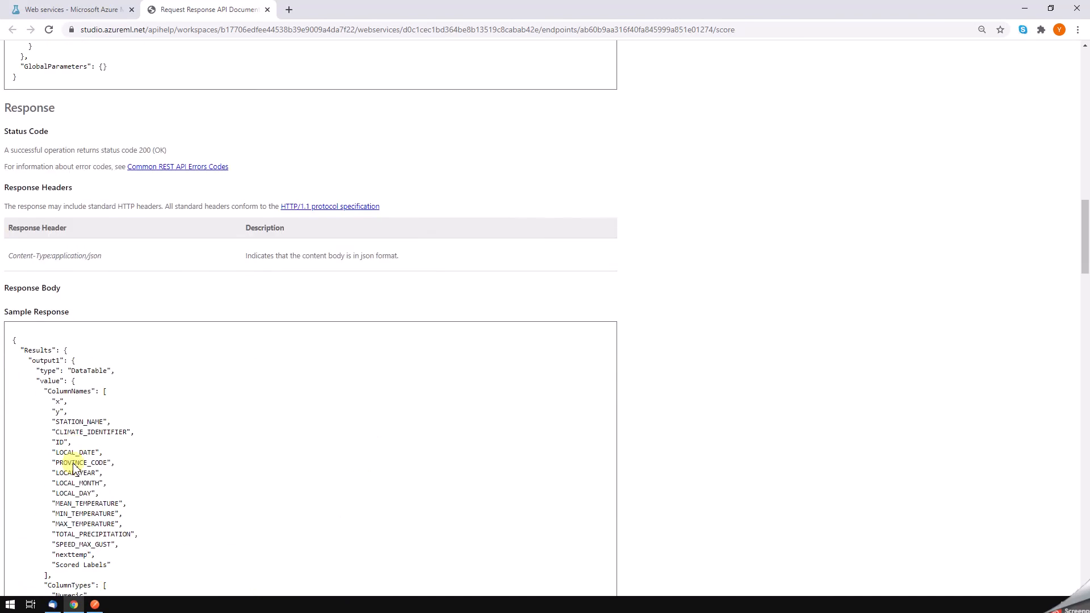
scroll(72, 466, "down", 2)
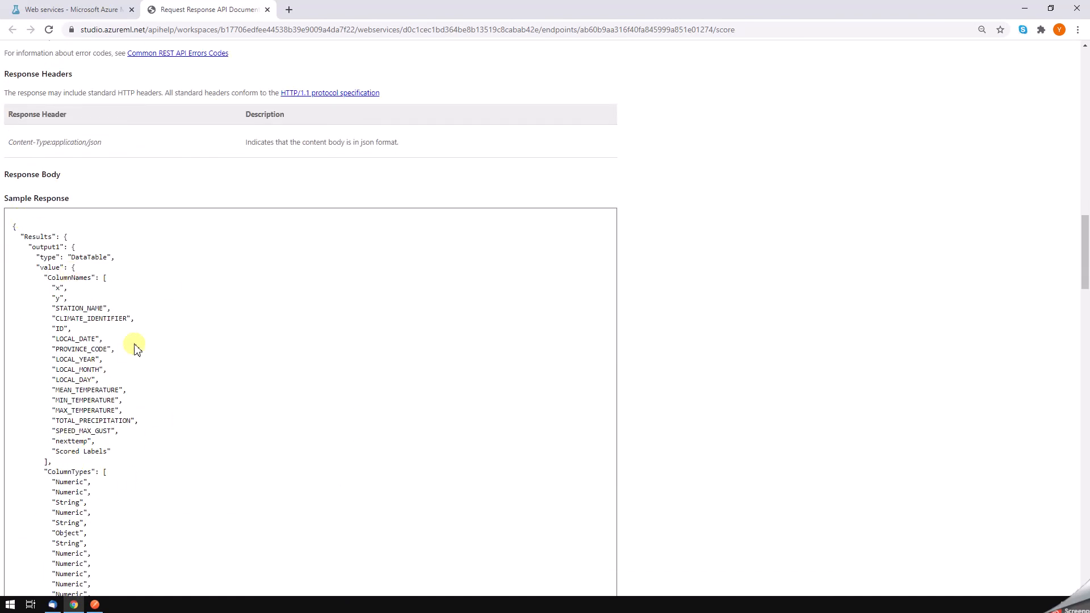
scroll(136, 345, "down", 3)
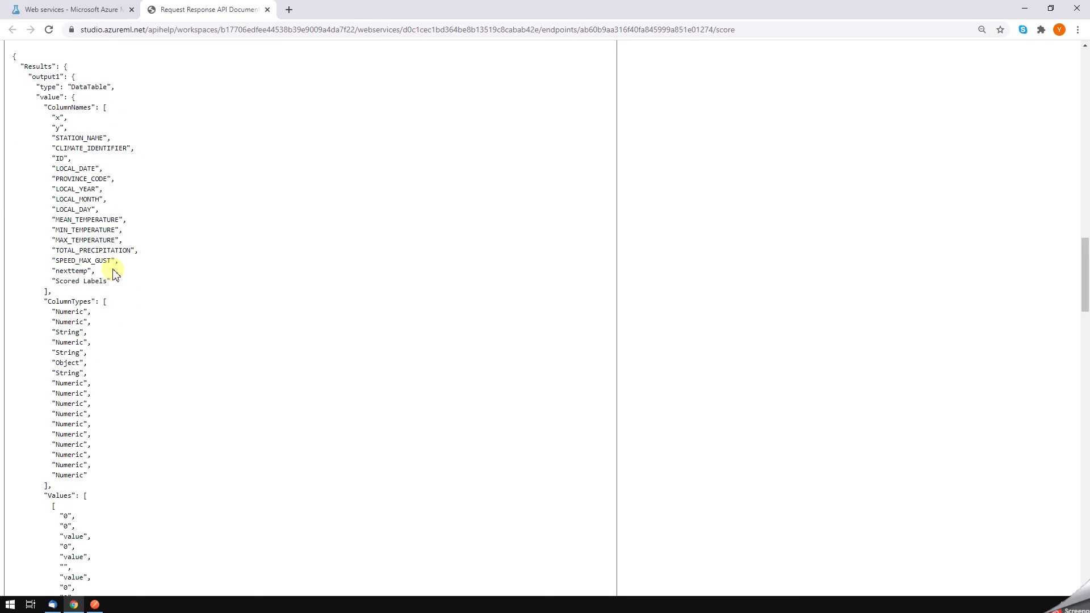
left_click_drag(61, 271, 103, 287)
left_click_drag(62, 287, 101, 285)
Switch back to Postman and examine the Values arrays in the response, focusing on the nexttemp and Scored Labels entries of the first row
key("alt+Tab")
scroll(448, 386, "down", 3)
scroll(449, 386, "down", 7)
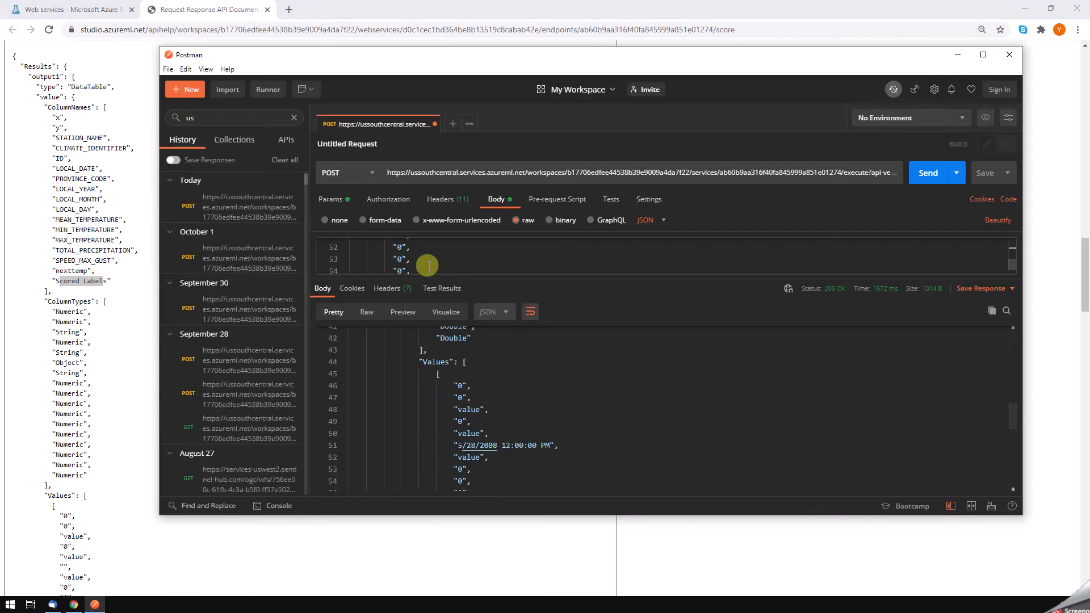
scroll(424, 259, "up", 3)
scroll(434, 428, "down", 3)
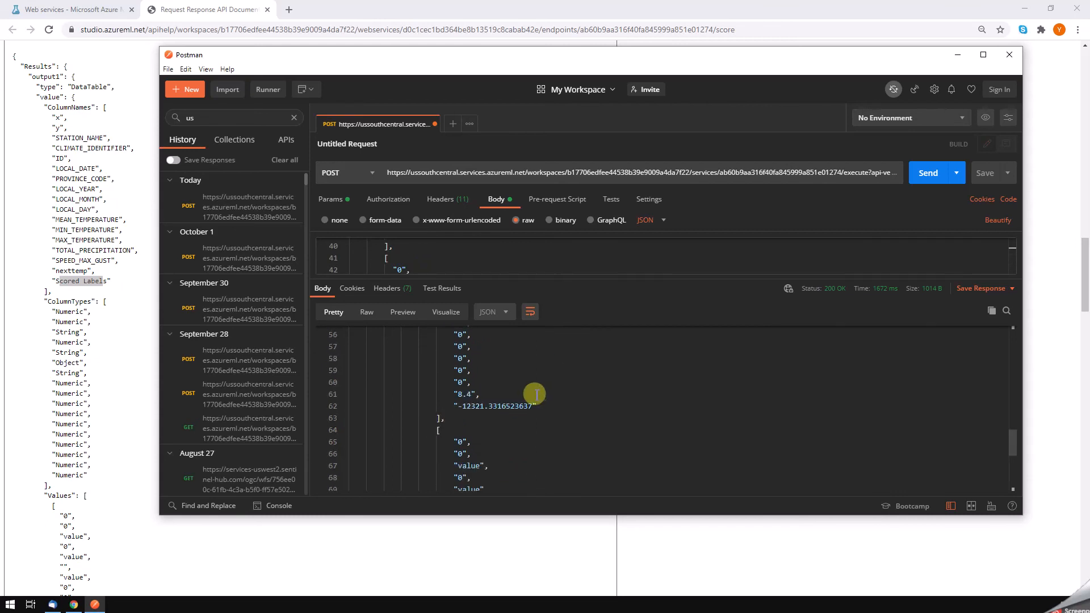
mouse_move(459, 393)
left_mouse_down()
mouse_move(518, 413)
mouse_move(531, 406)
left_mouse_up()
left_click(481, 407)
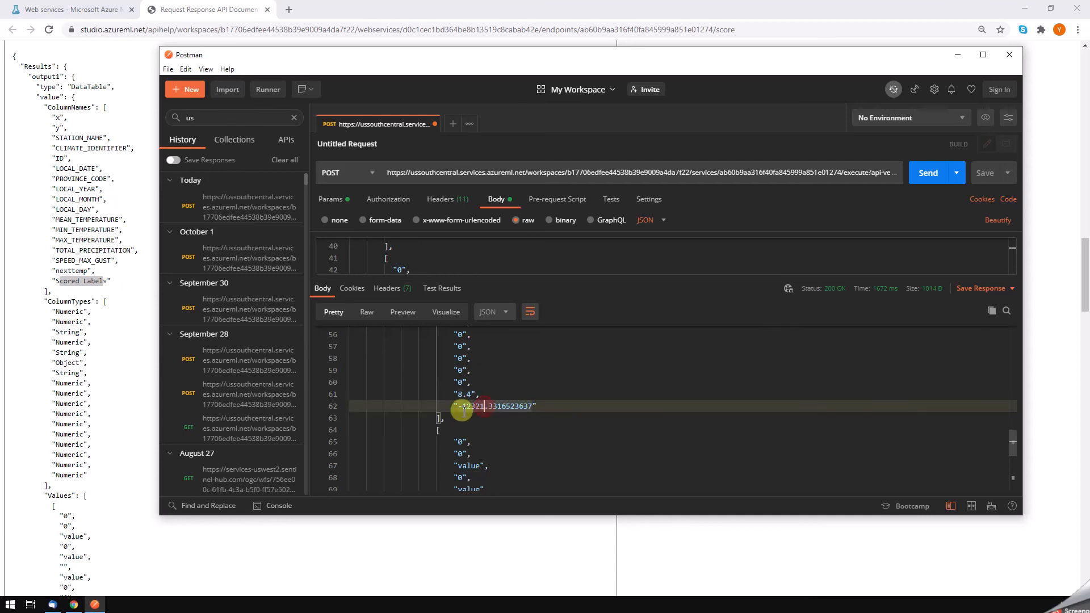
left_click_drag(456, 405, 490, 402)
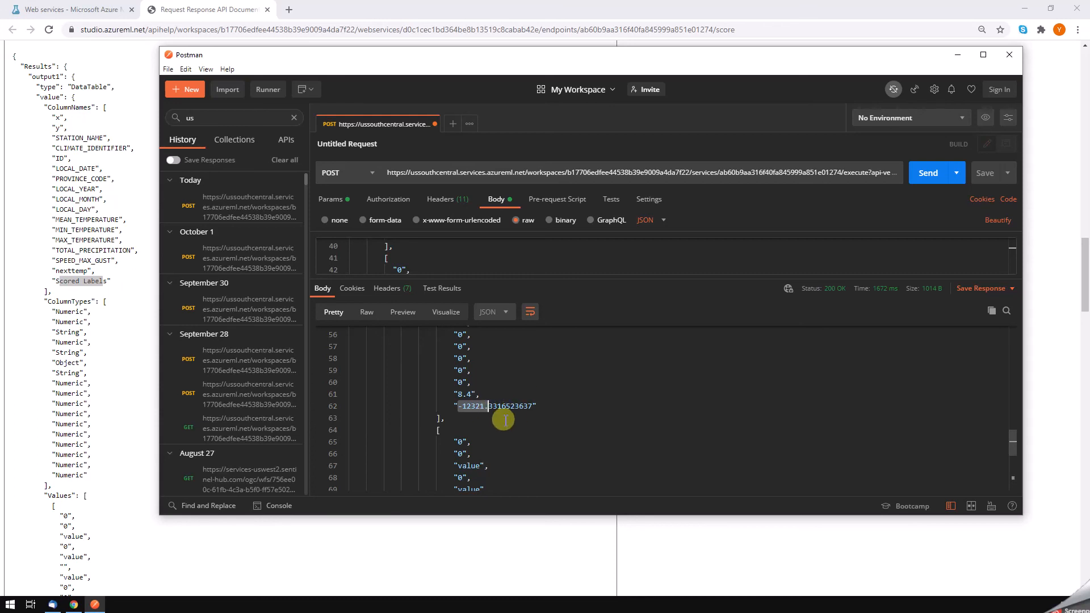
scroll(495, 417, "up", 4)
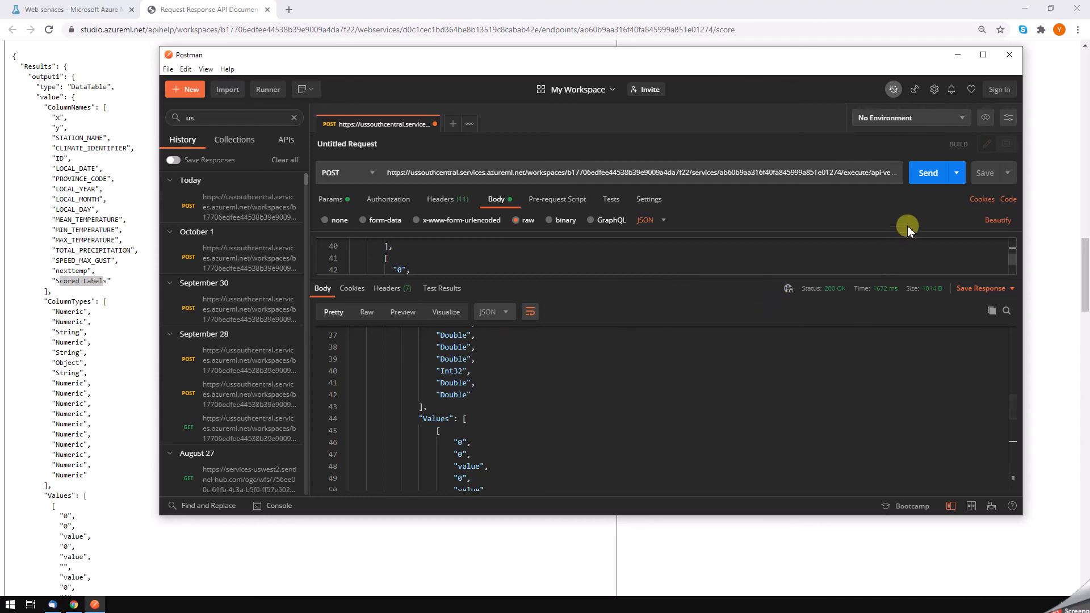
Generate the request's code snippet for JavaScript - jQuery and review its URL, headers, data and ajax call
left_click(1010, 200)
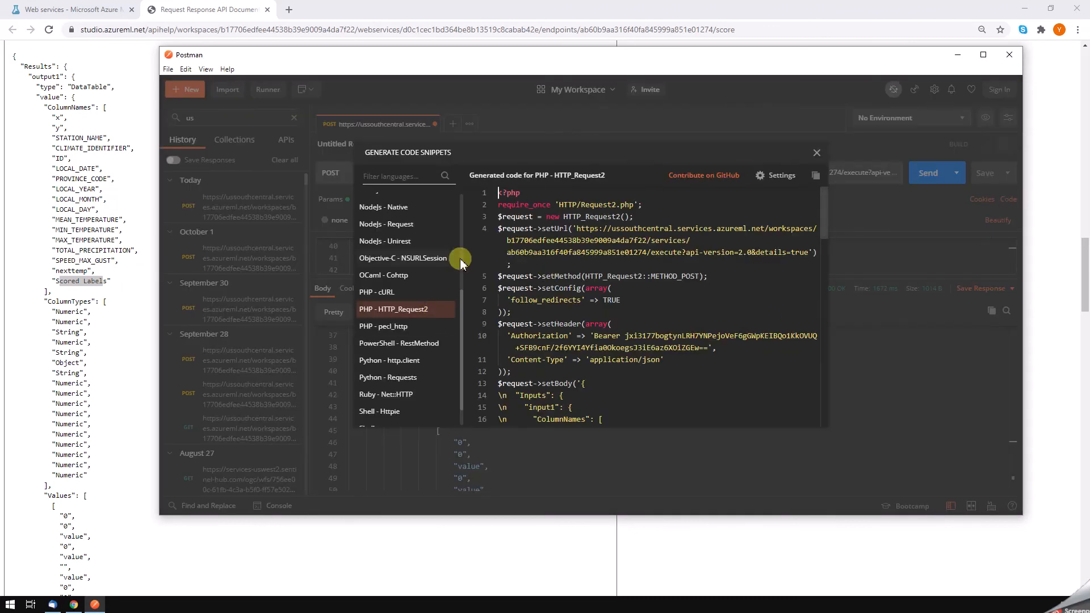
scroll(385, 284, "up", 3)
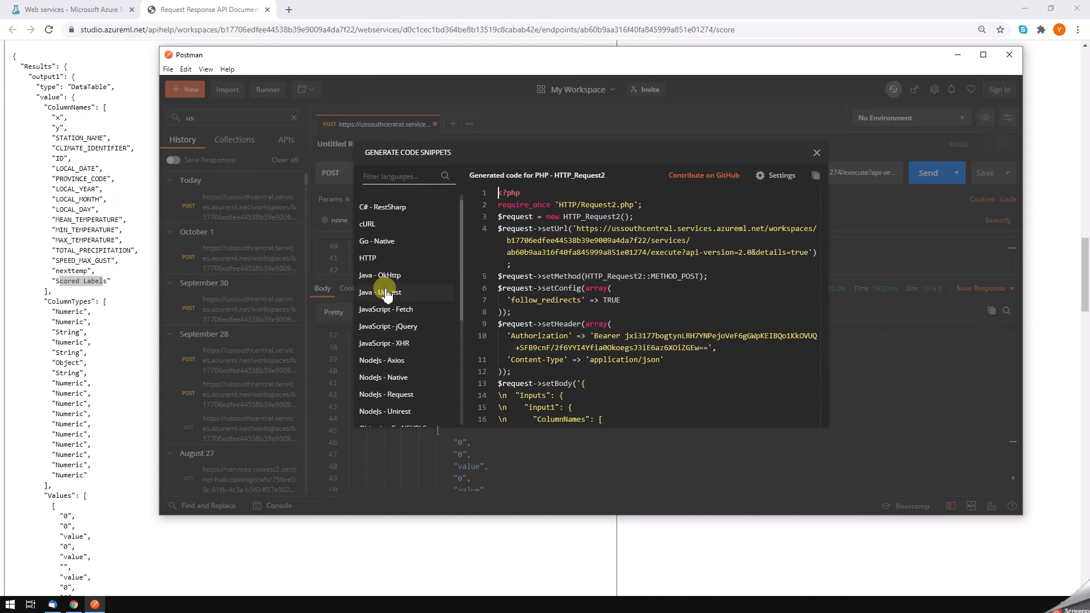
left_click(388, 329)
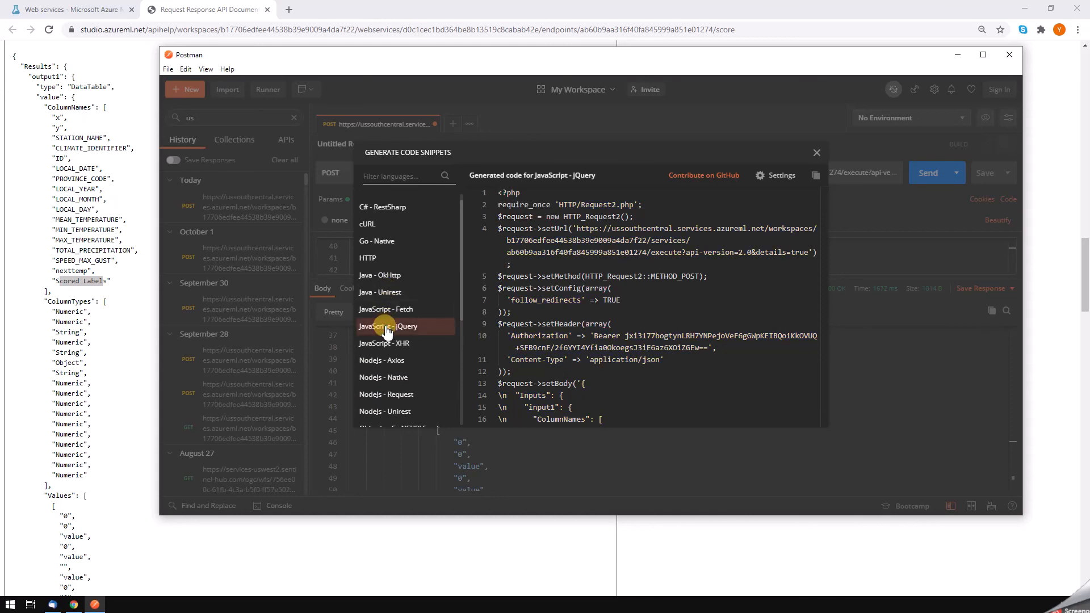
scroll(587, 235, "down", 2)
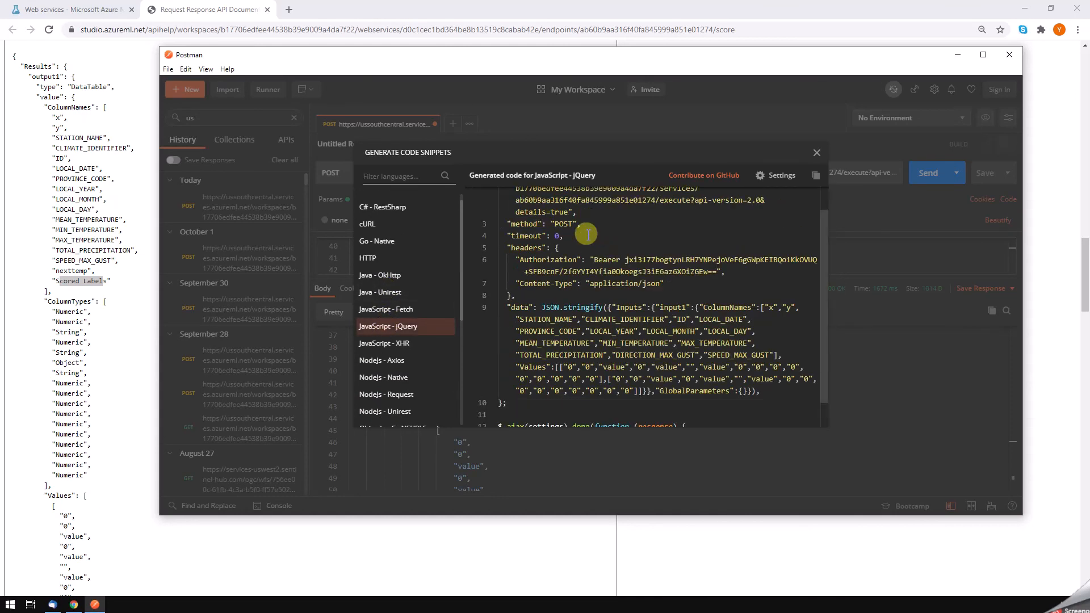
scroll(587, 234, "down", 1)
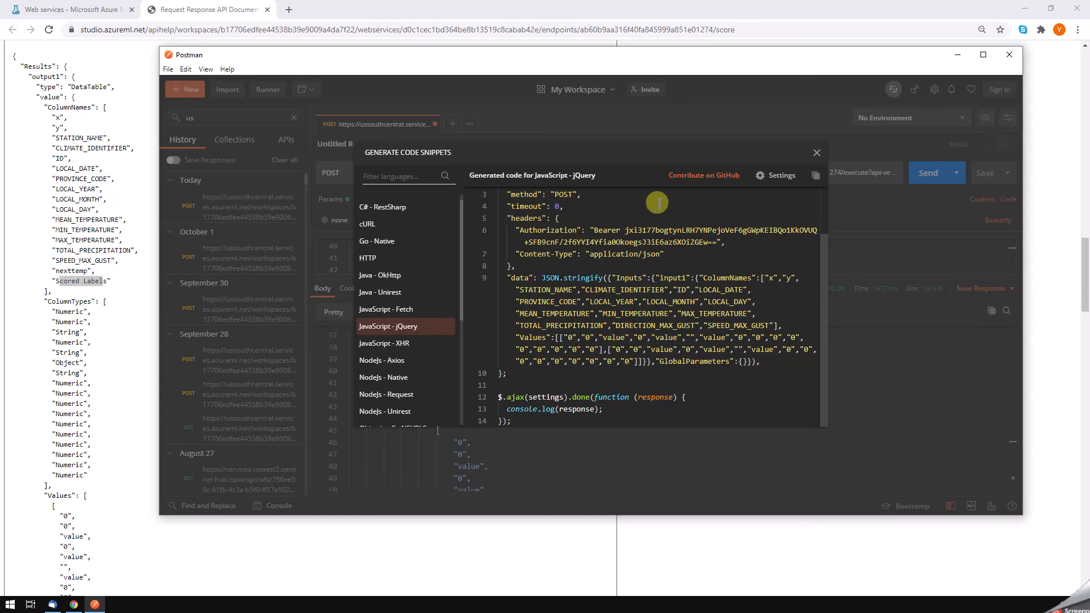
scroll(619, 307, "up", 2)
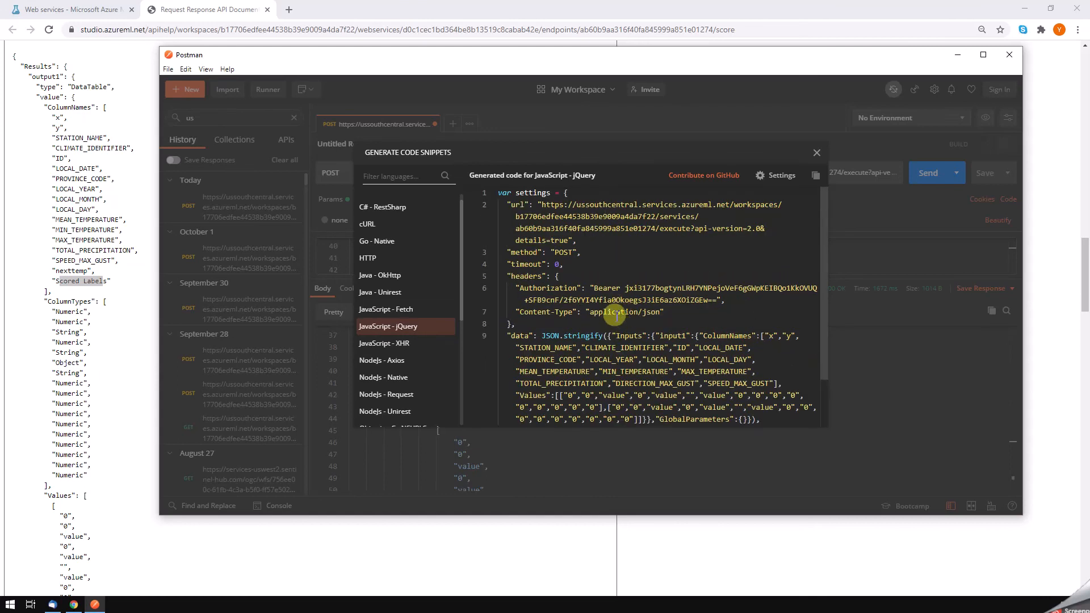
Generate the request's code snippet for Python - Requests and review its payload and headers
scroll(409, 383, "down", 4)
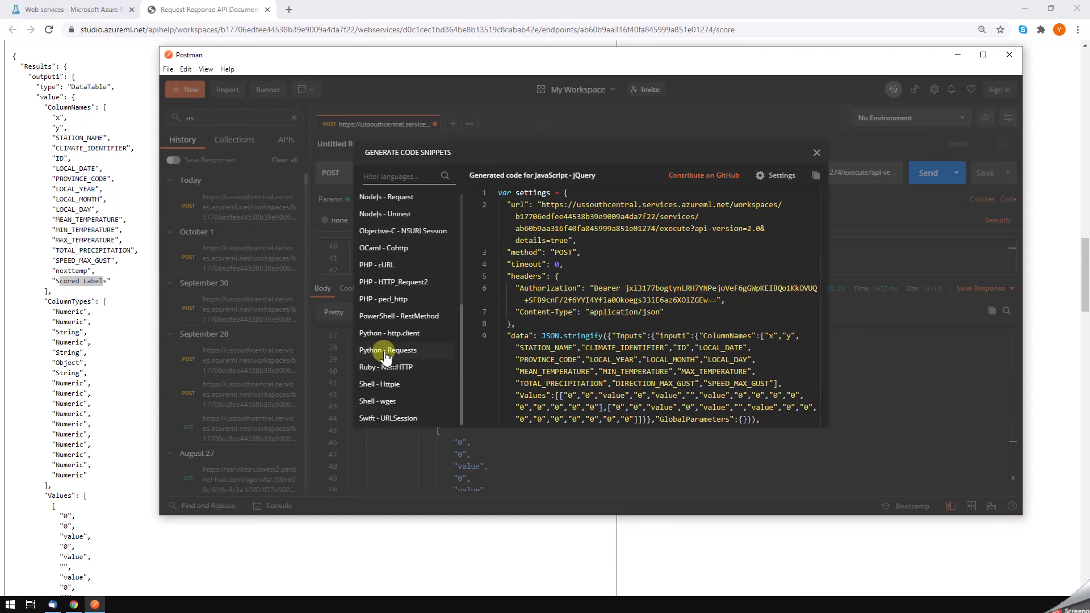
left_click(379, 351)
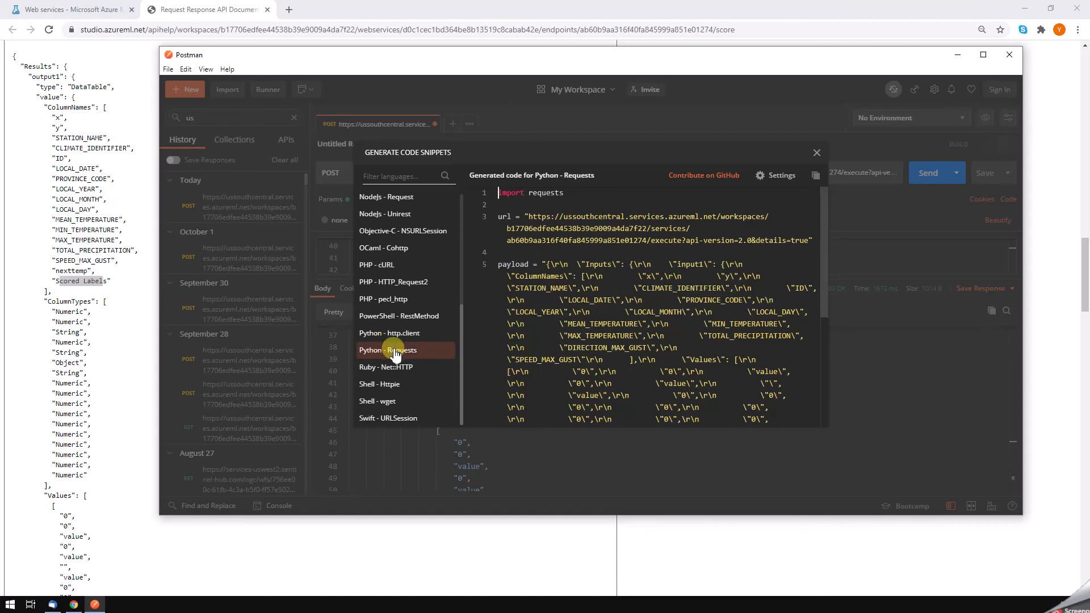
scroll(553, 252, "down", 5)
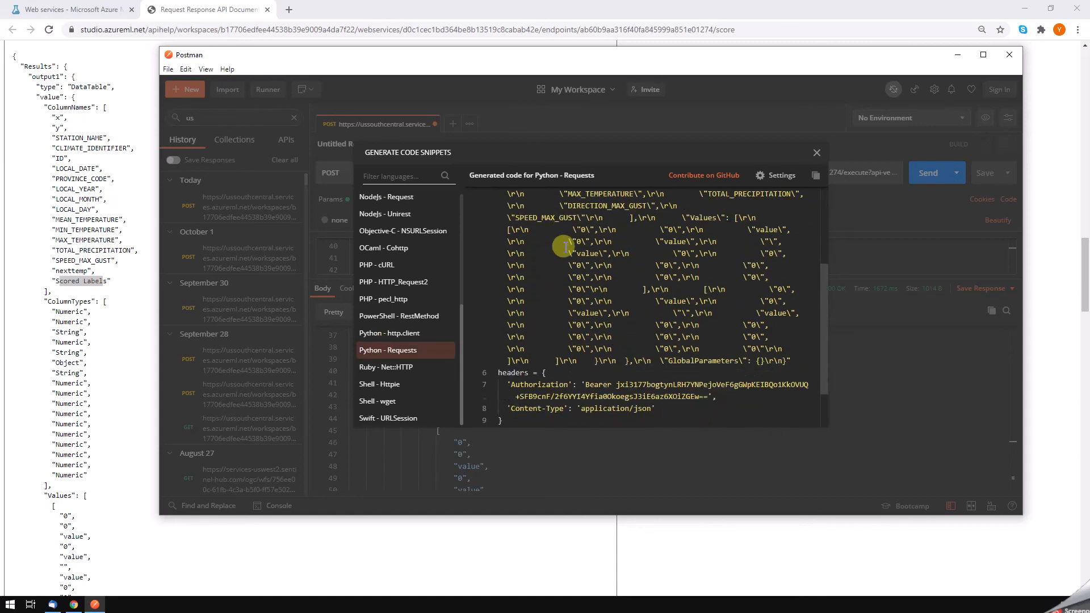